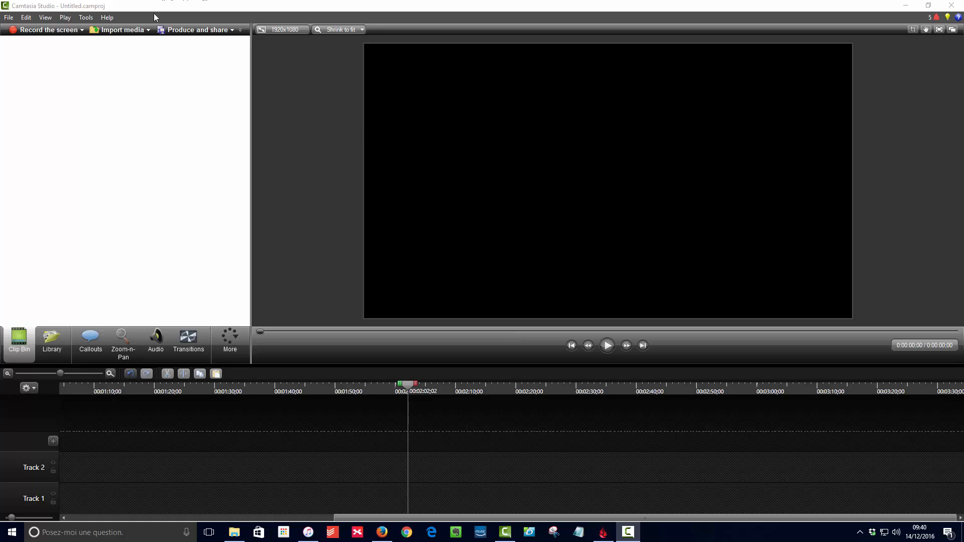
Import the video file 2016-12-08 09.19.43.mov and the audio file 161208_0919.WAV from the GoodSync folder as project media
left_click(131, 31)
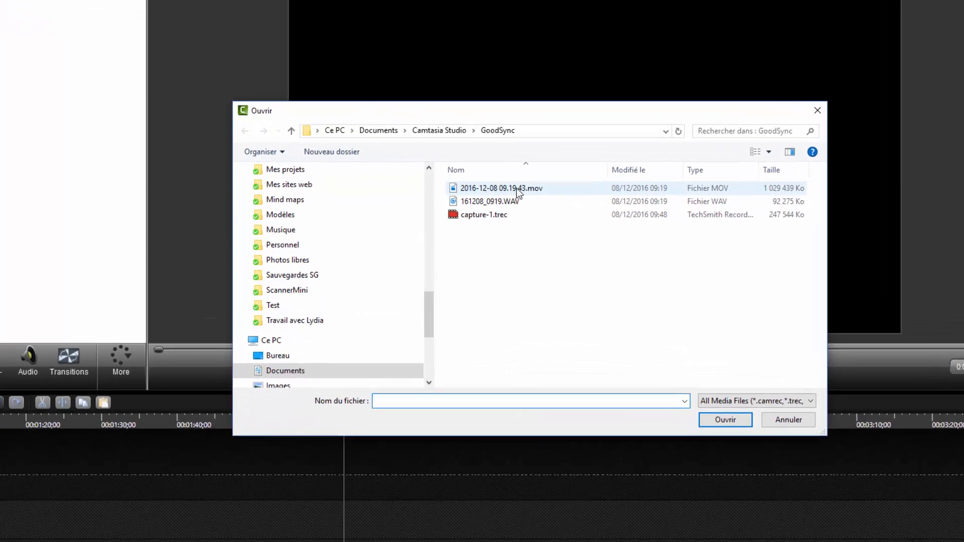
left_click(544, 203)
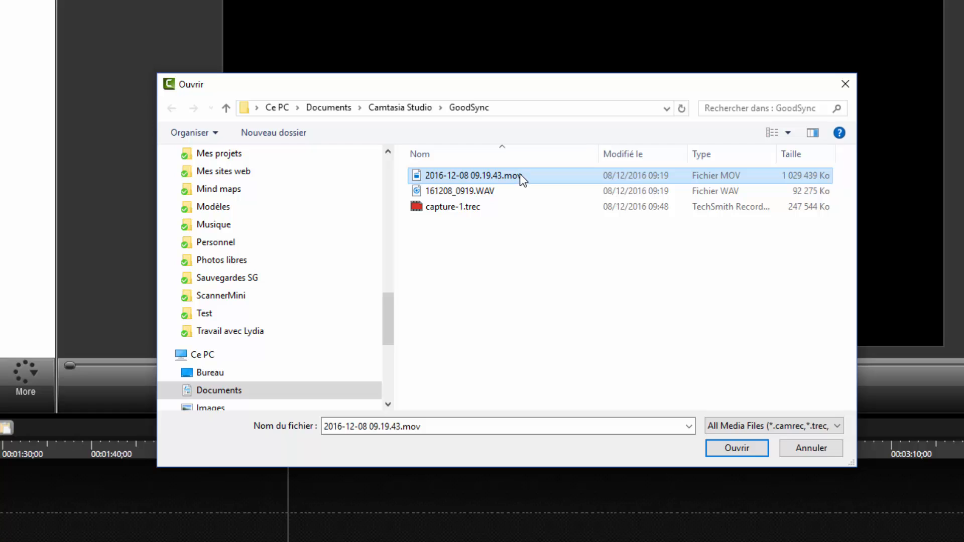
left_click(494, 193)
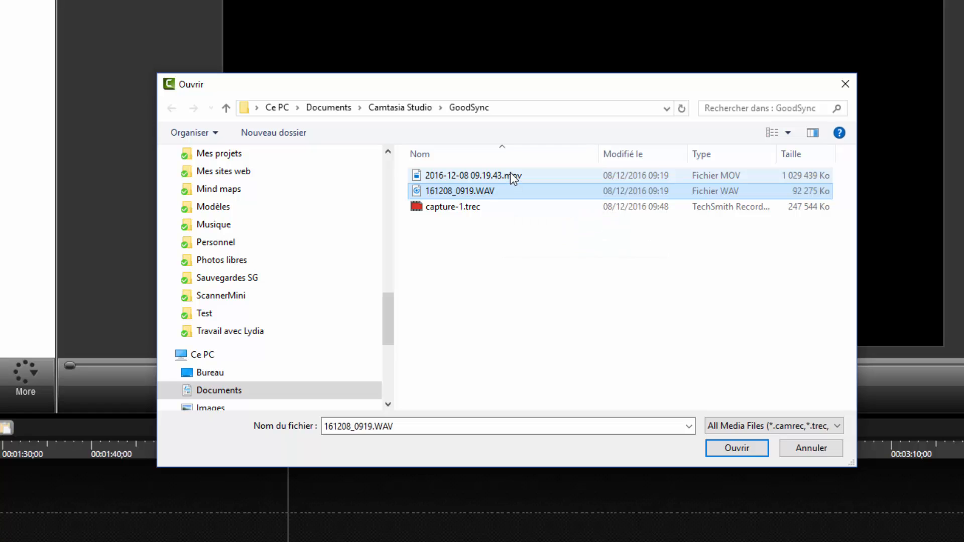
left_click(510, 172)
left_click(499, 191, "ctrl")
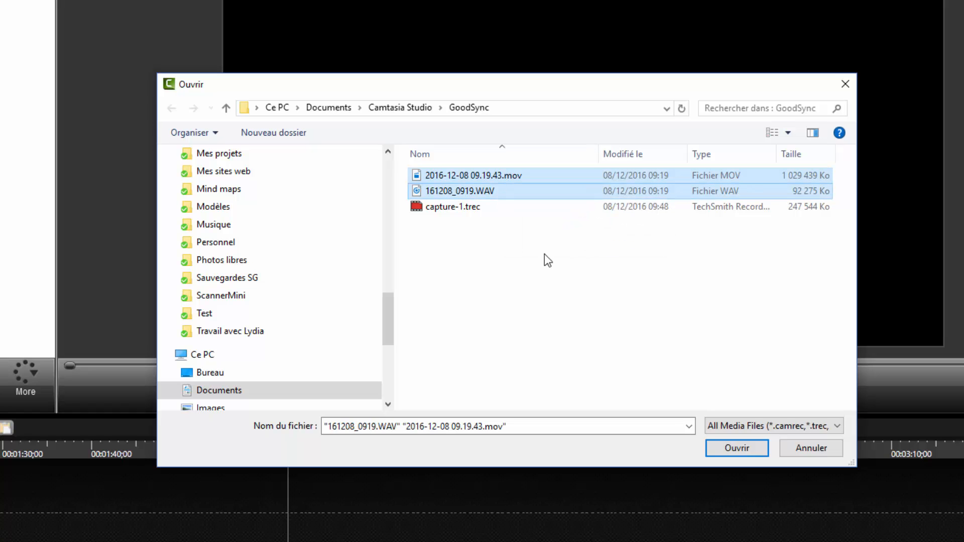
left_click(736, 447)
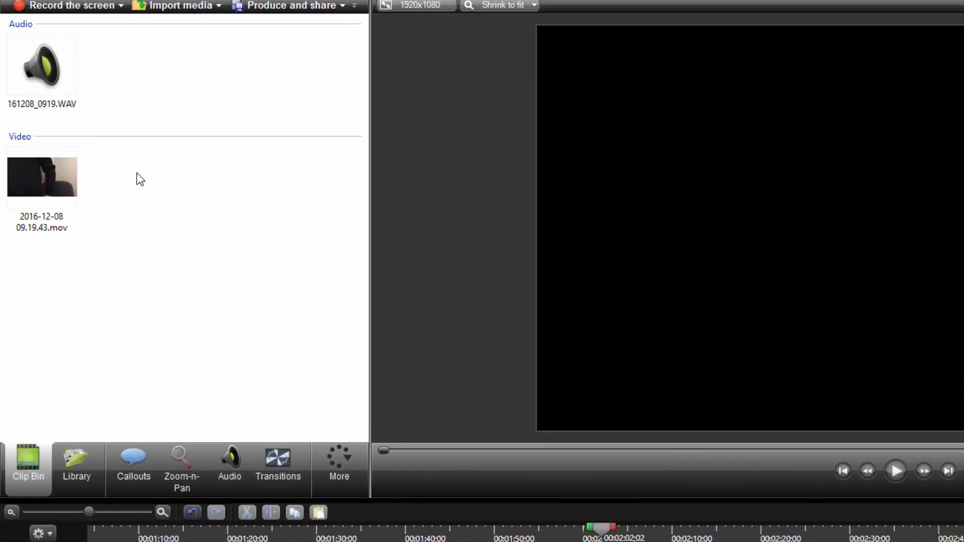
Place 2016-12-08 09.19.43.mov on Track 2 and 161208_0919.WAV on Track 1 of the timeline
left_click(65, 184)
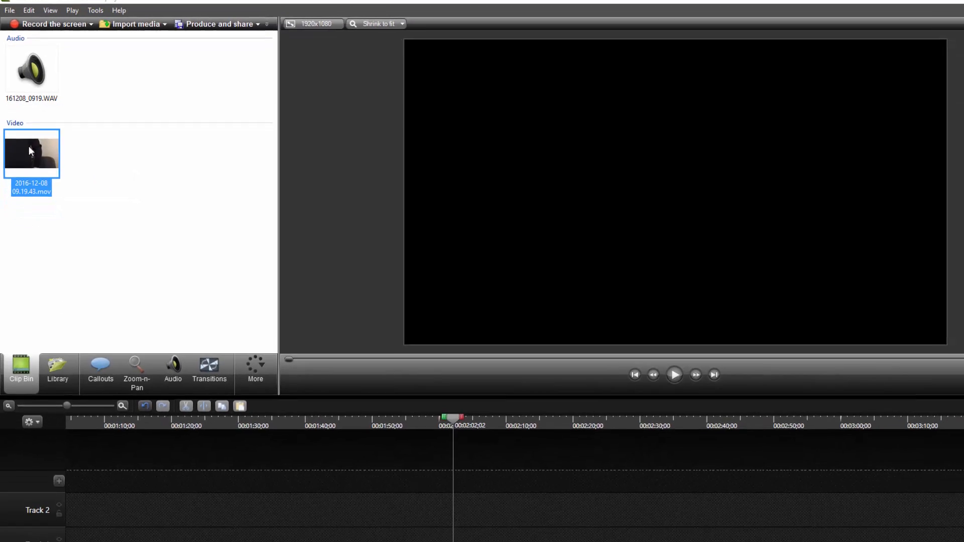
left_click_drag(41, 171, 273, 541)
left_click_drag(185, 465, 186, 467)
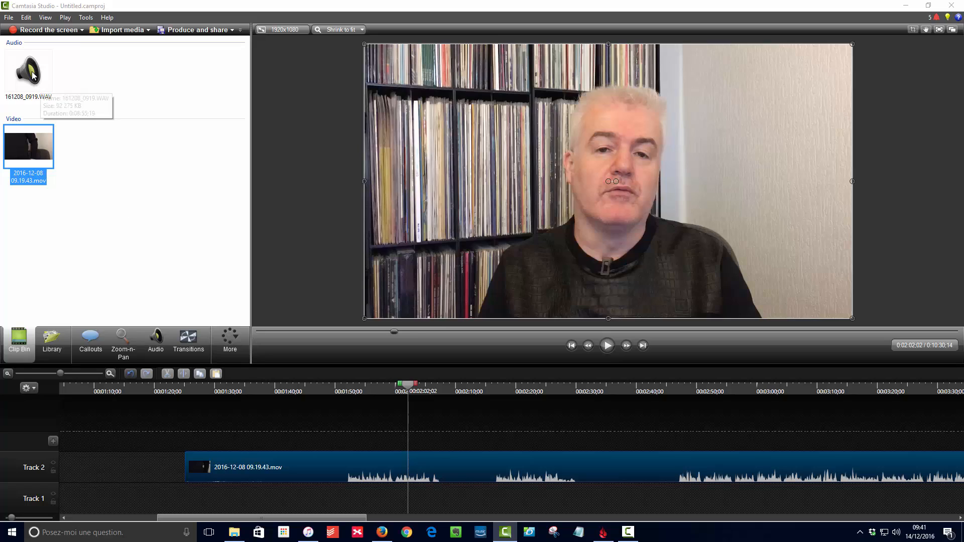
left_click(30, 70)
left_click_drag(30, 70, 225, 496)
left_click_drag(334, 497, 215, 495)
Compare the waveforms of both clips and play the timeline from 0:02:46;13 to check their synchronisation
left_click(266, 463)
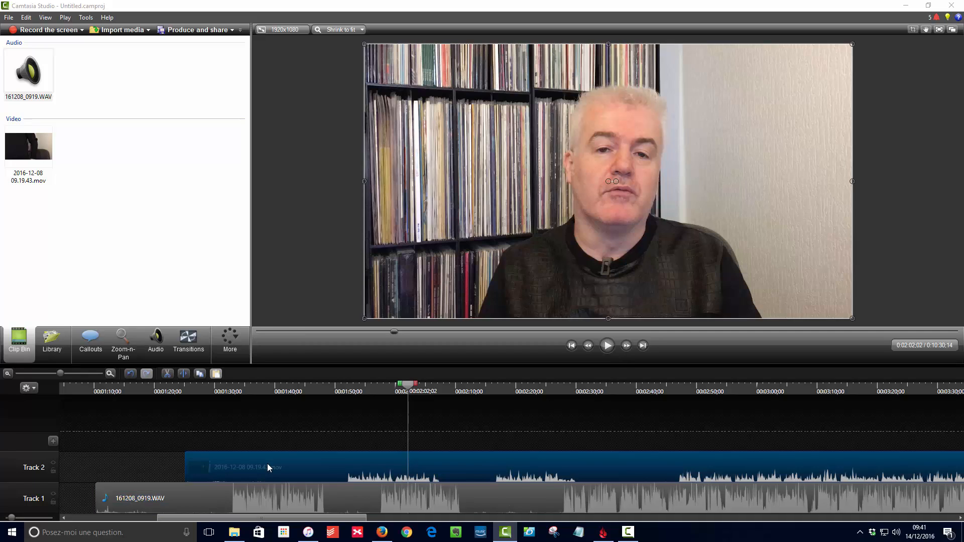
left_click(448, 501)
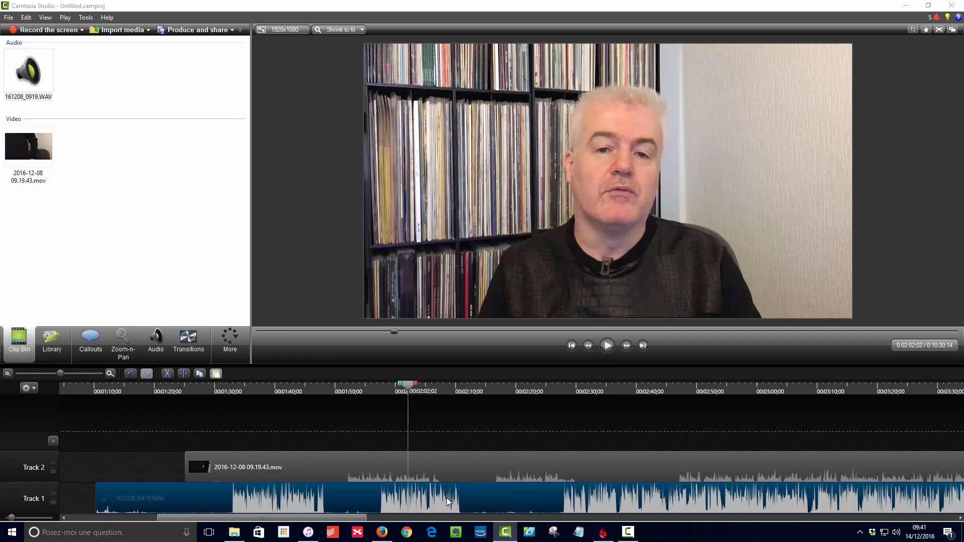
left_click(426, 461)
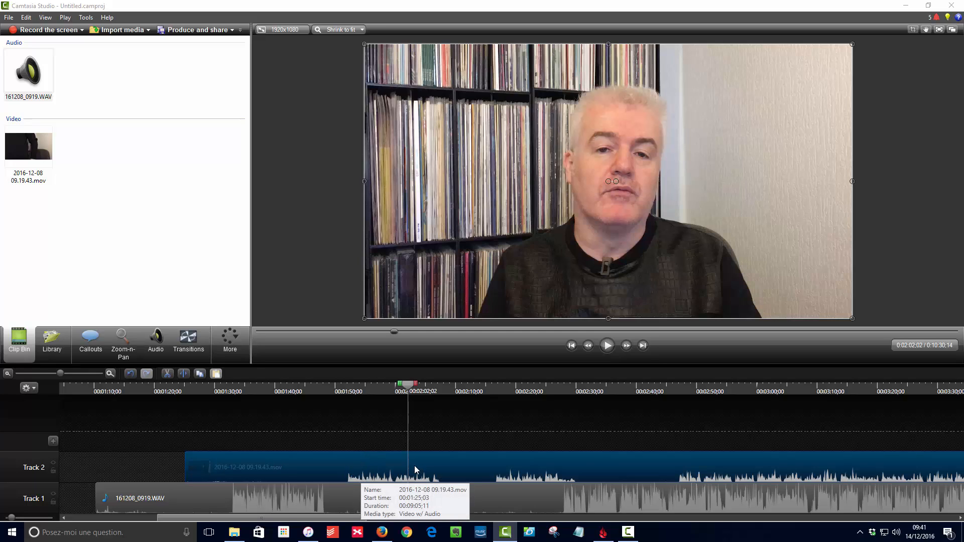
left_click(284, 501)
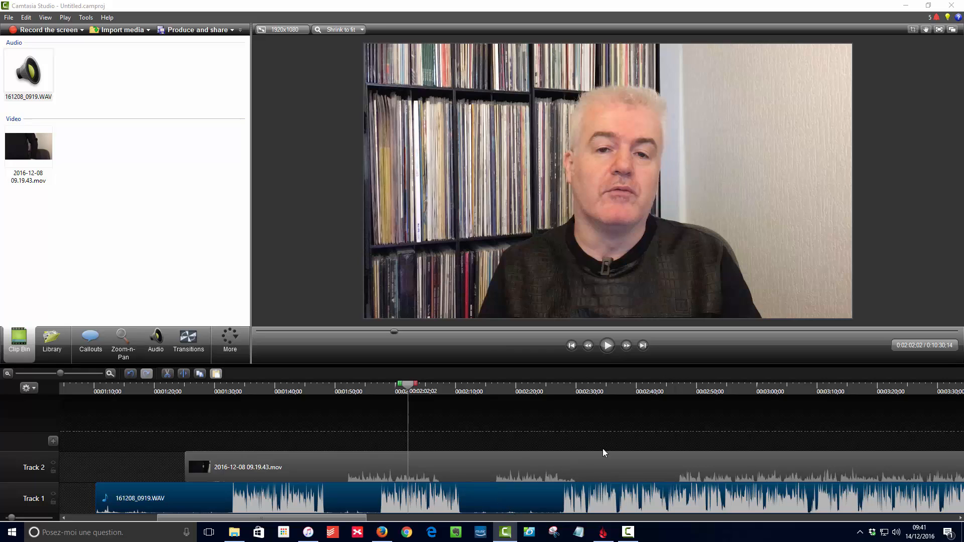
left_click(674, 392)
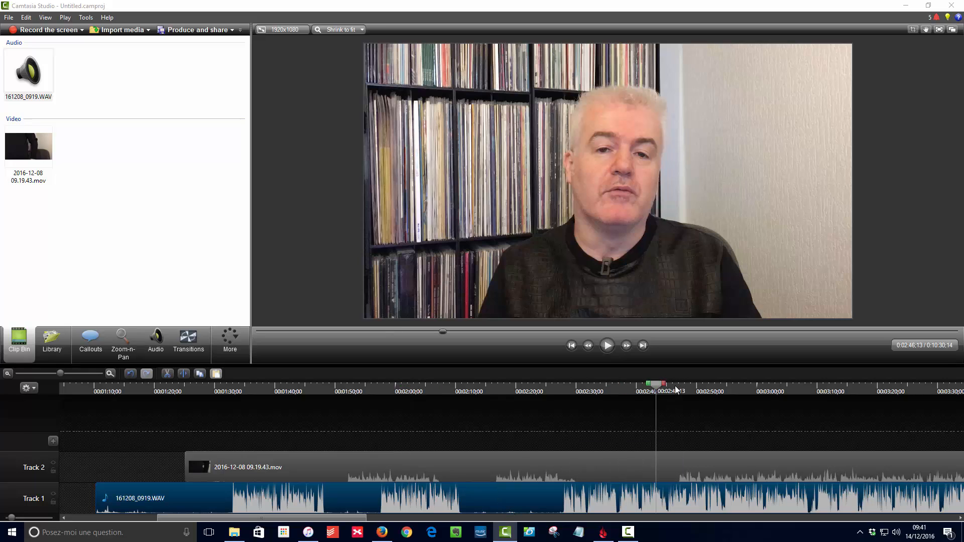
left_click(607, 346)
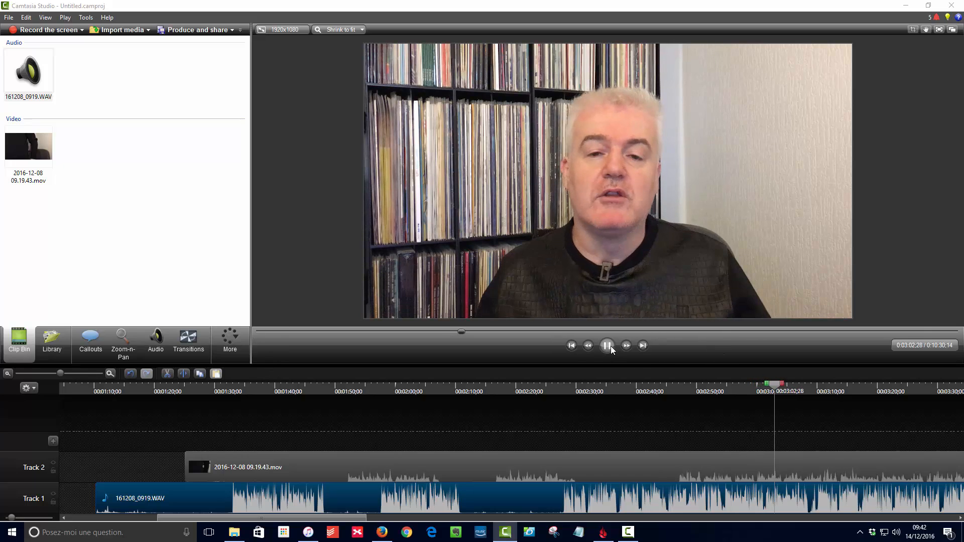
left_click(610, 345)
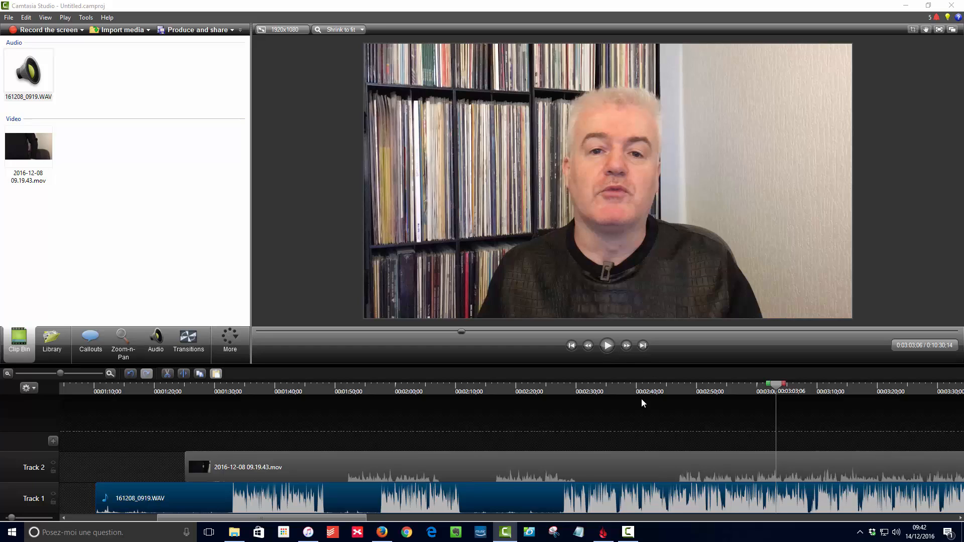
Shift the WAV clip on Track 1 earlier so its speech waveform lines up with the video clip's waveform
left_click(495, 470)
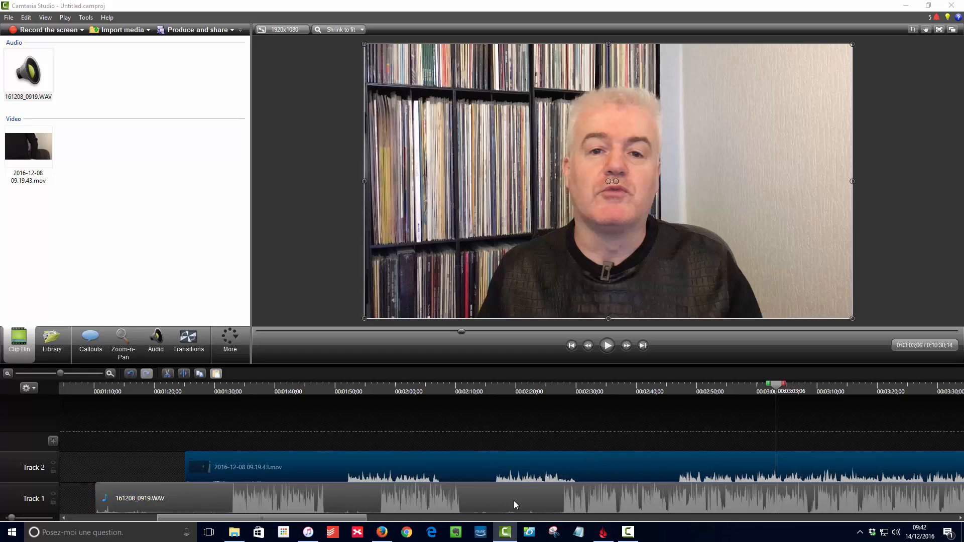
left_click(513, 501)
left_click(501, 464)
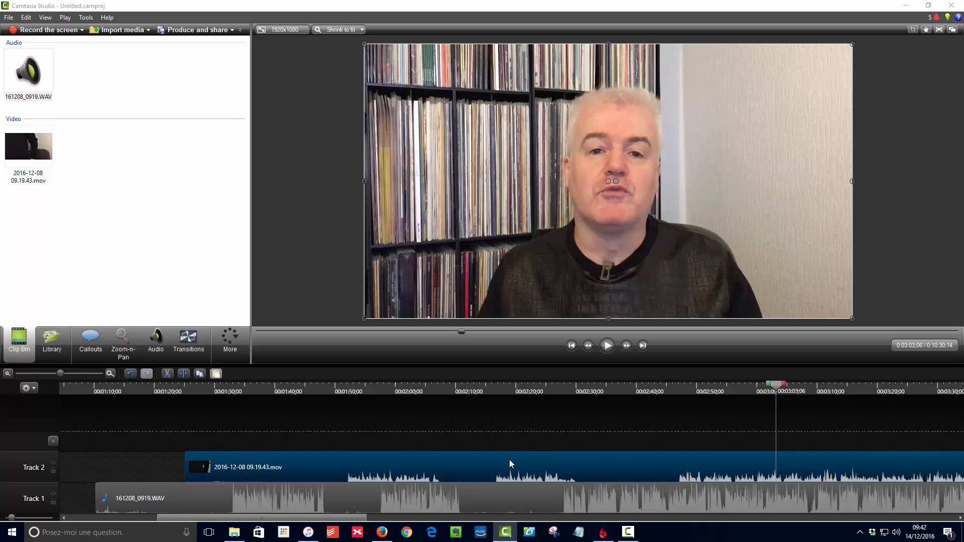
left_click(587, 493)
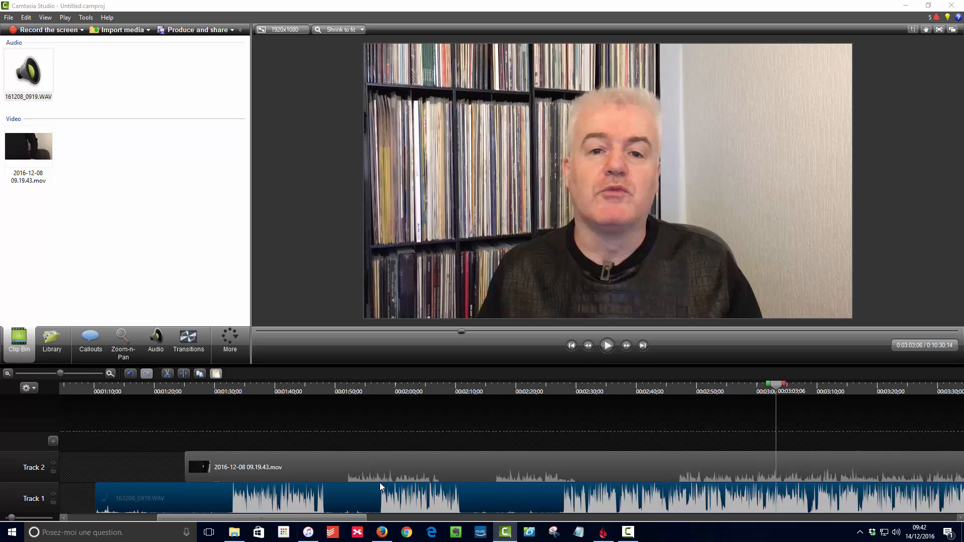
left_click(109, 372)
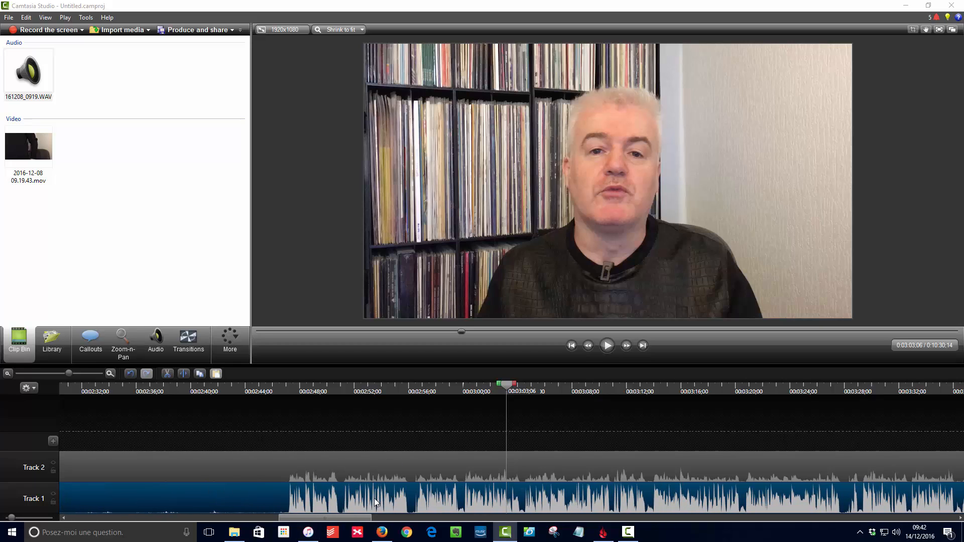
left_click_drag(300, 516, 276, 516)
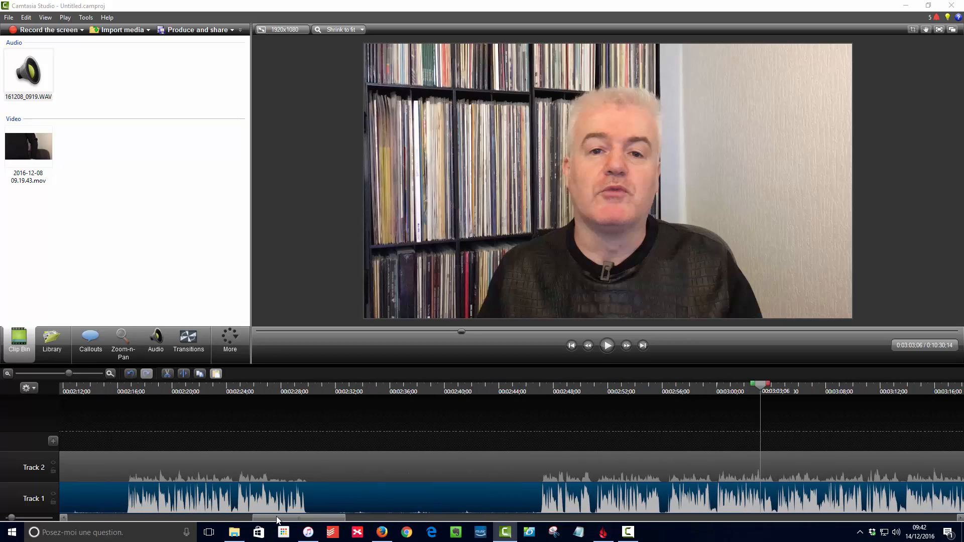
left_click(8, 374)
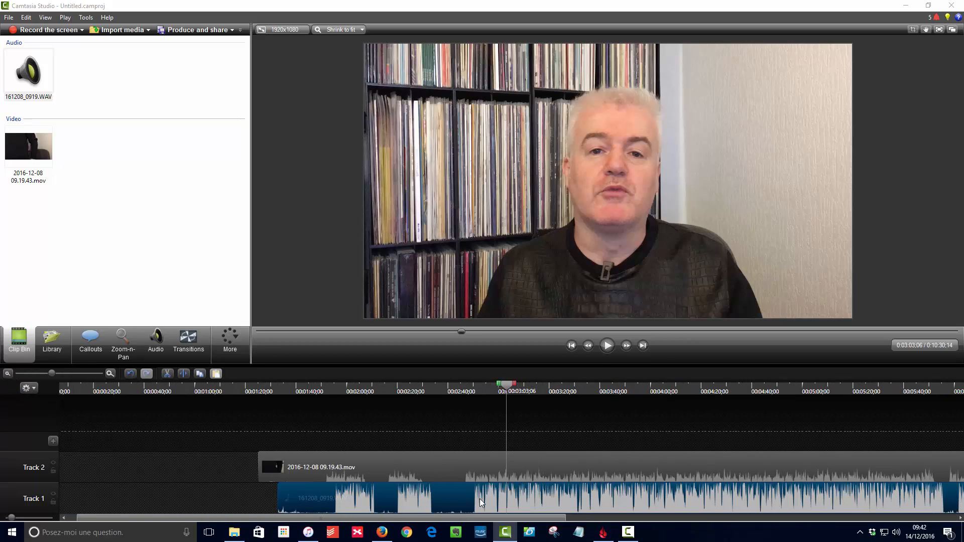
left_click_drag(480, 499, 445, 496)
Play the start of the main speech section from about 0:02:47 twice to check the audio alignment
left_click(466, 386)
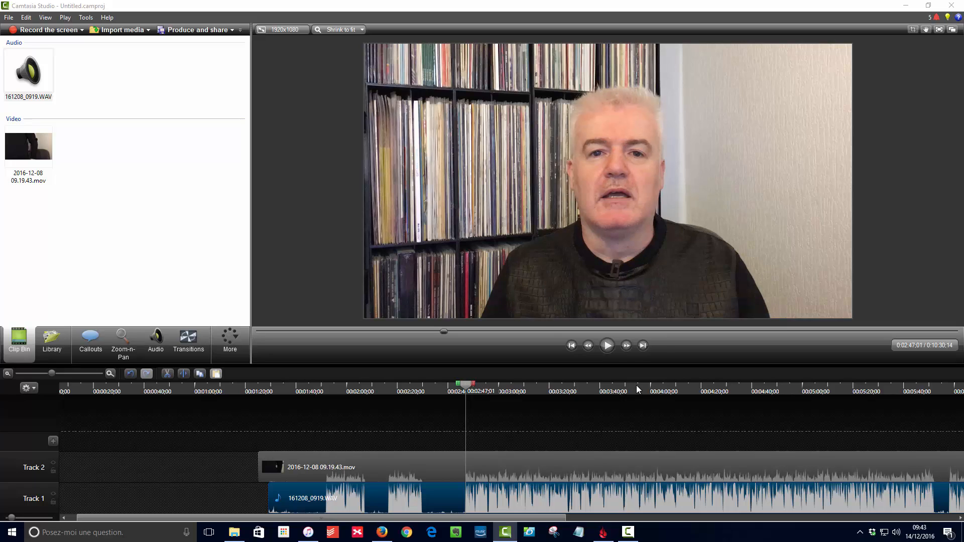
left_click(609, 346)
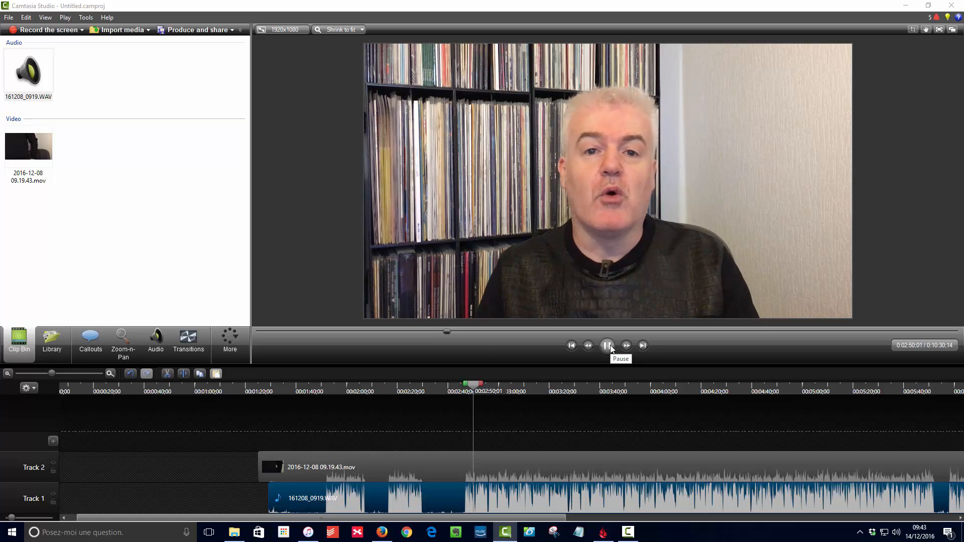
left_click(608, 347)
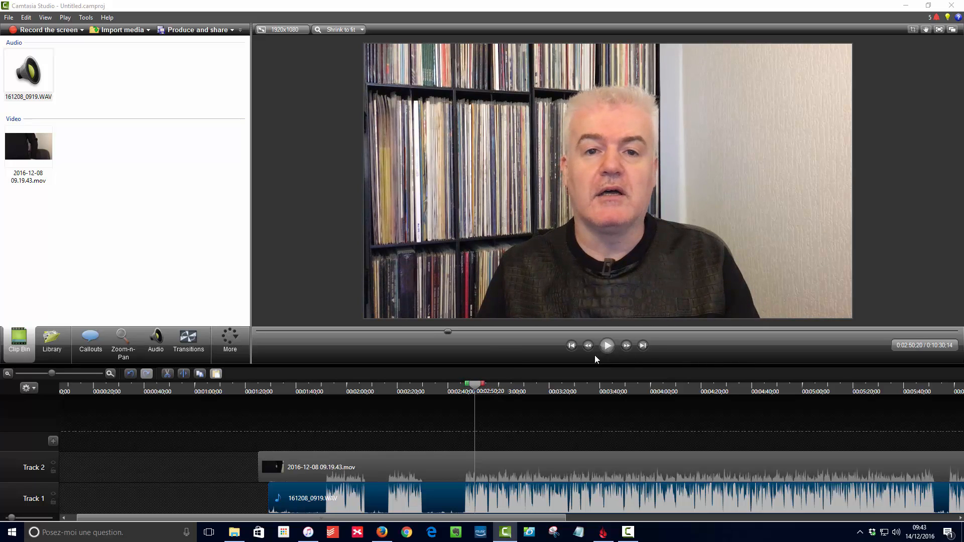
left_click(111, 374)
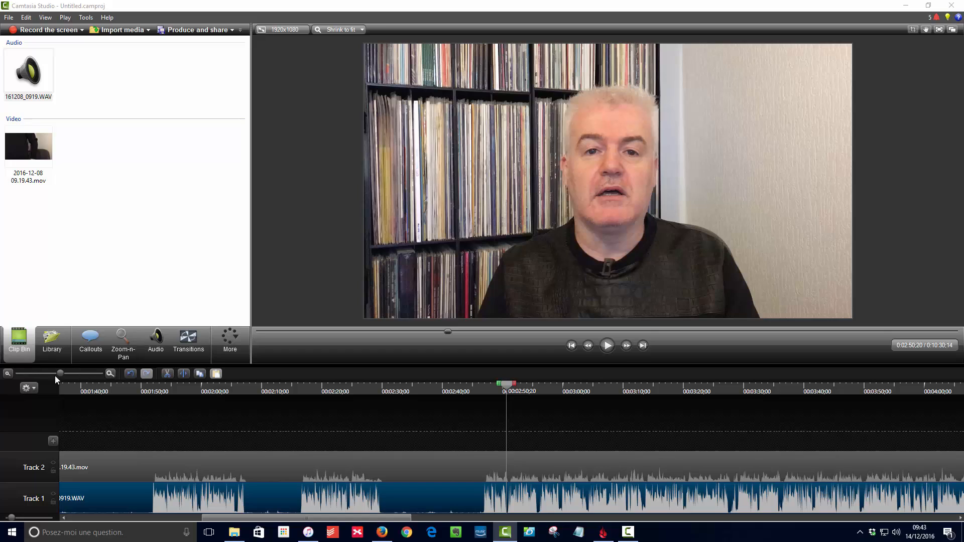
left_click(109, 374)
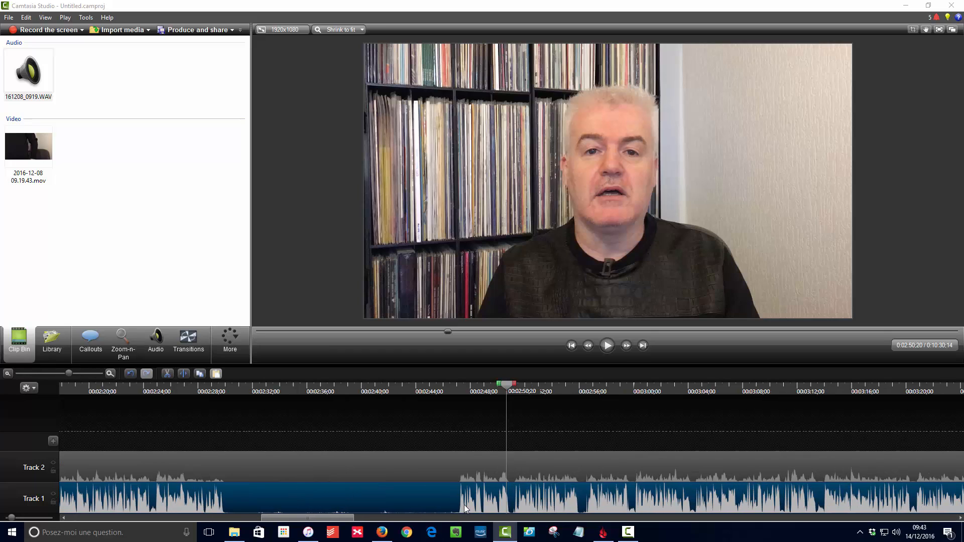
left_click(453, 387)
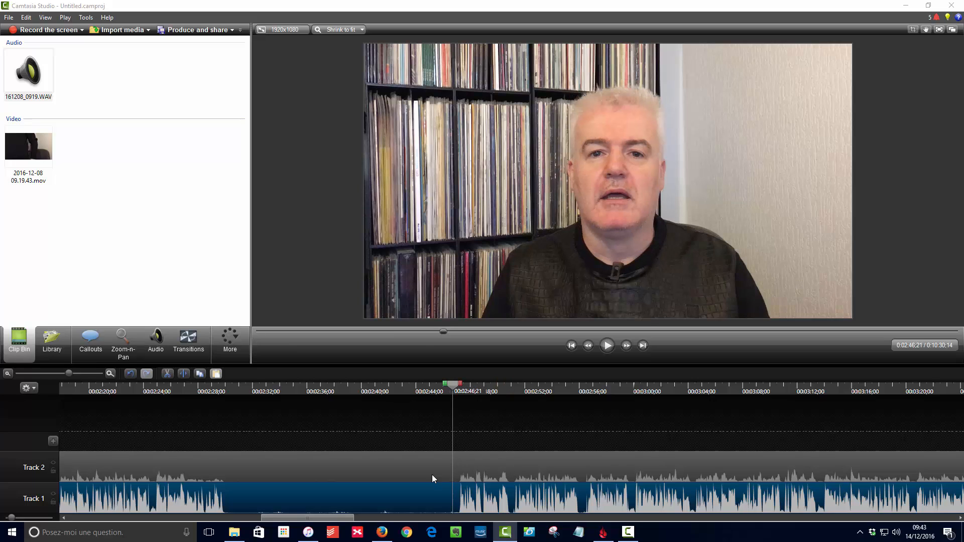
left_click(612, 343)
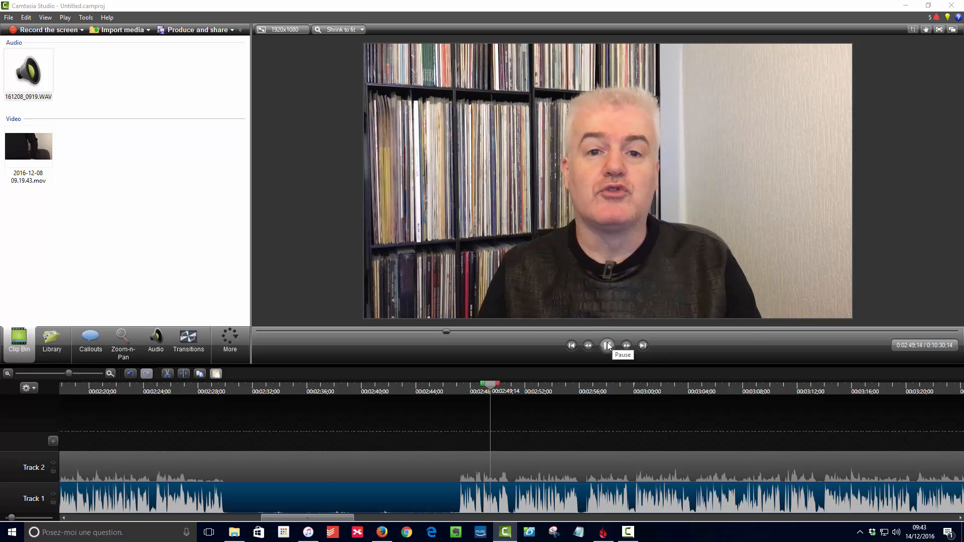
left_click(609, 343)
Examine the waveform alignment of both tracks at maximum timeline magnification and play on from 0:02:49;28
left_click(110, 373)
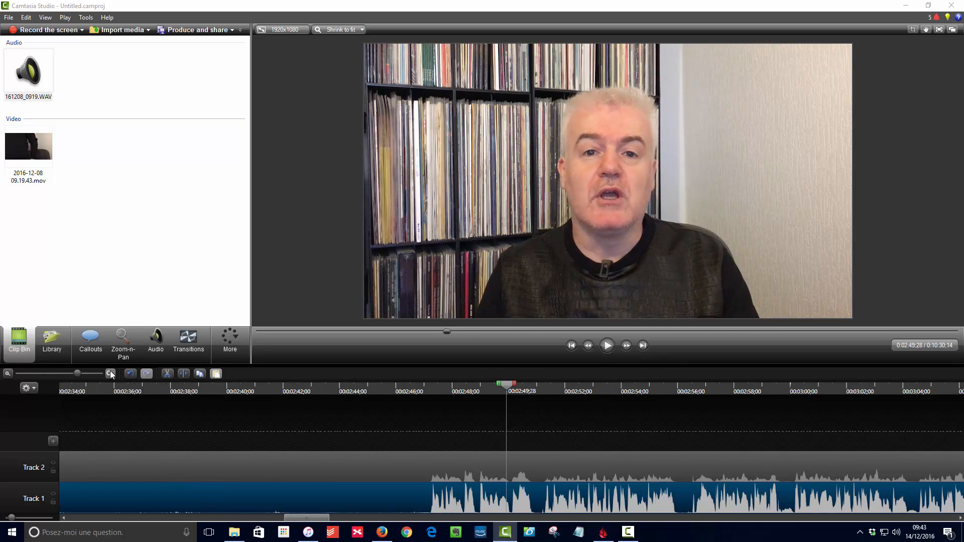
left_click(110, 373)
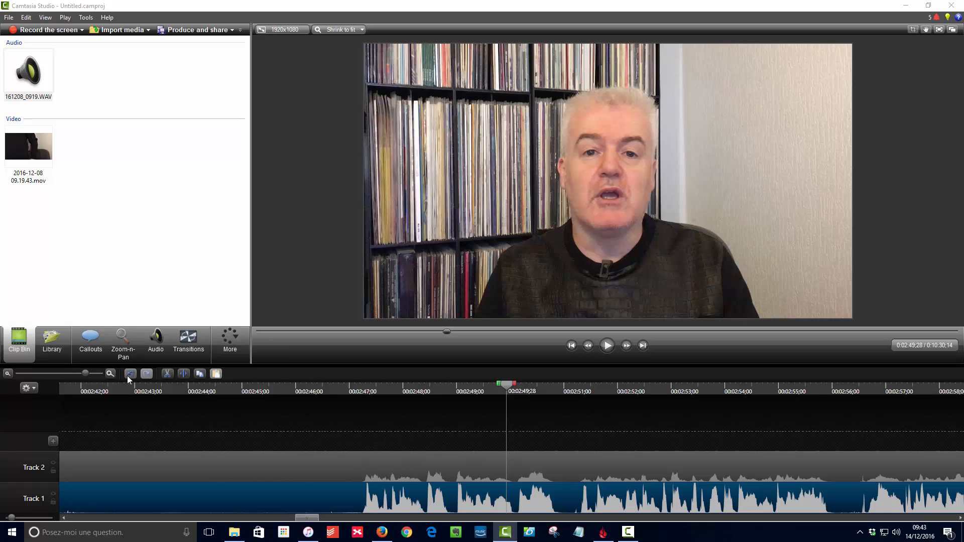
left_click(110, 374)
left_click(109, 374)
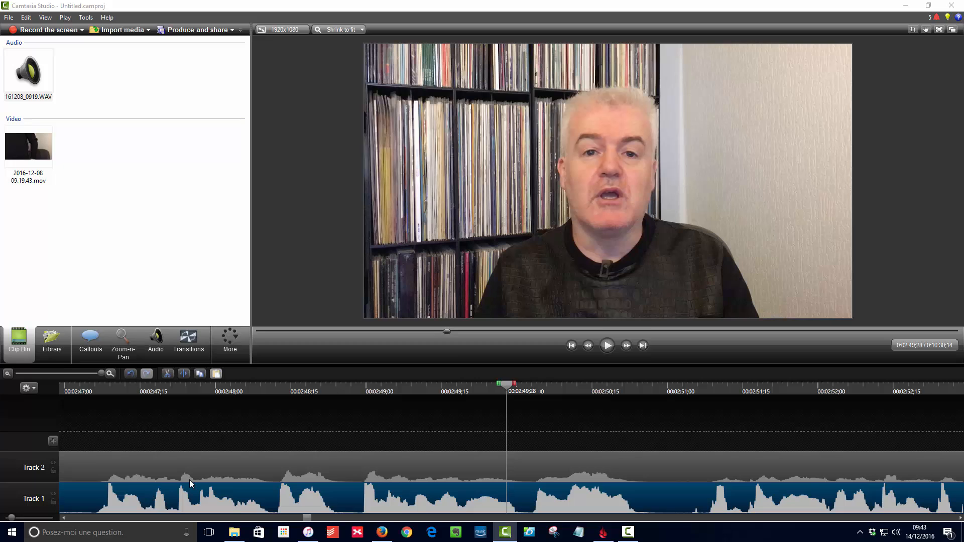
left_click(609, 345)
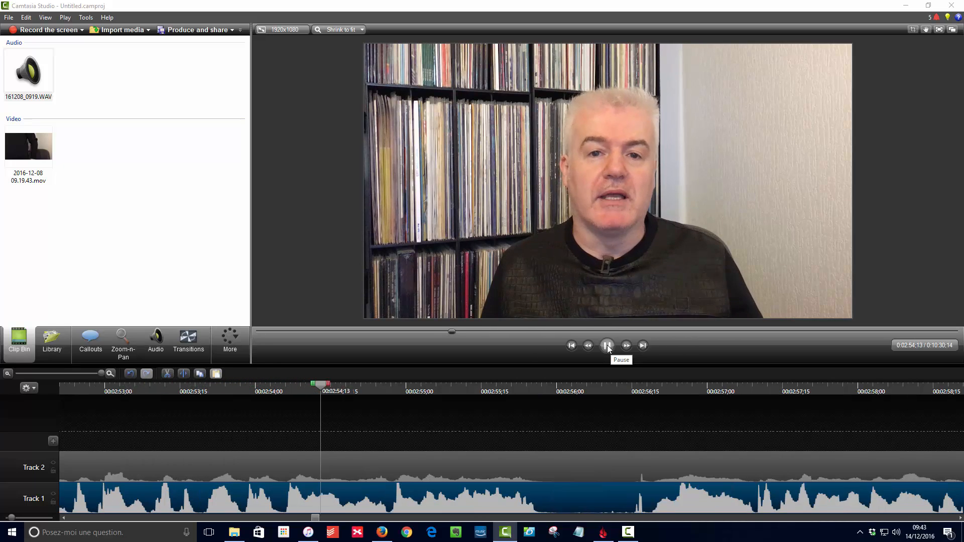
left_click(608, 346)
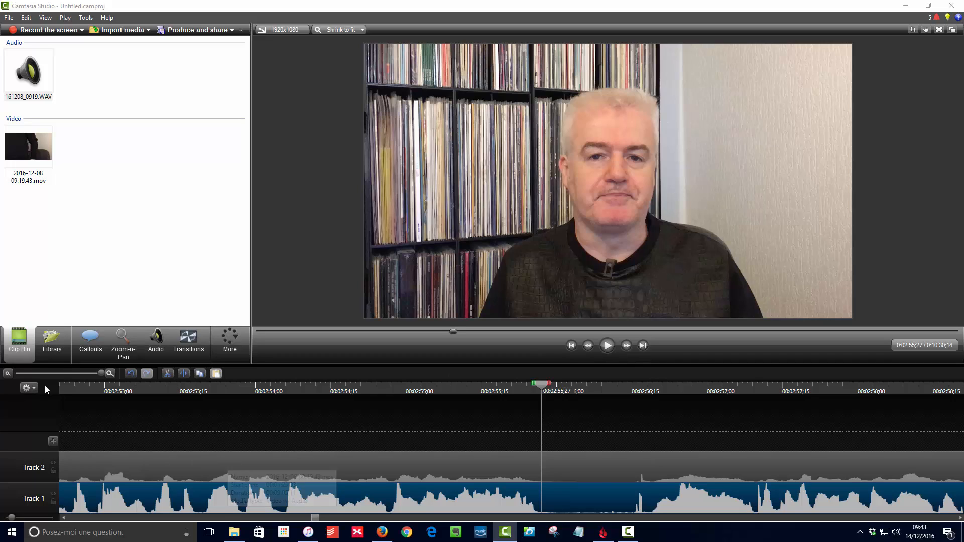
Turn off Track 1 and play from 0:02:47;03 to hear only the camera video's own sound
left_click(8, 373)
left_click(8, 373)
left_click(8, 373)
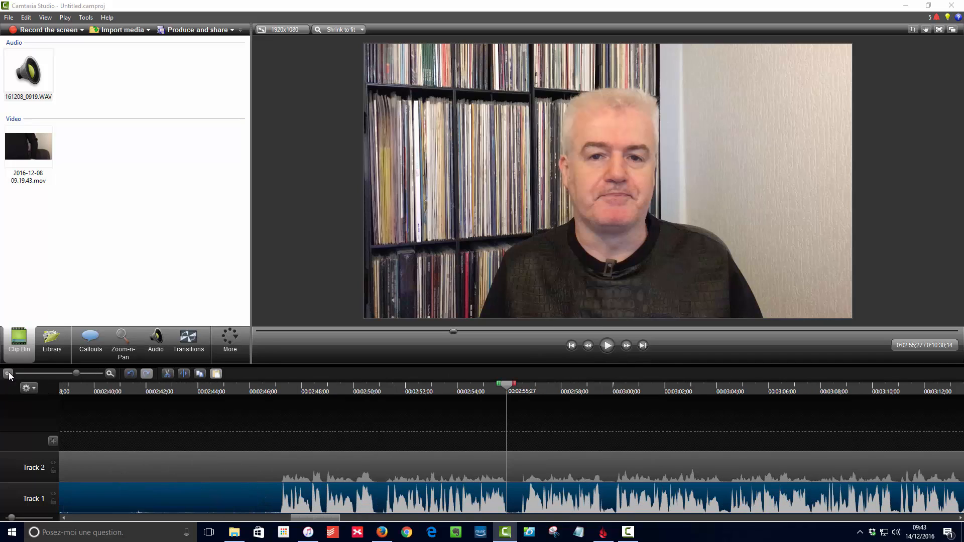
left_click(463, 461)
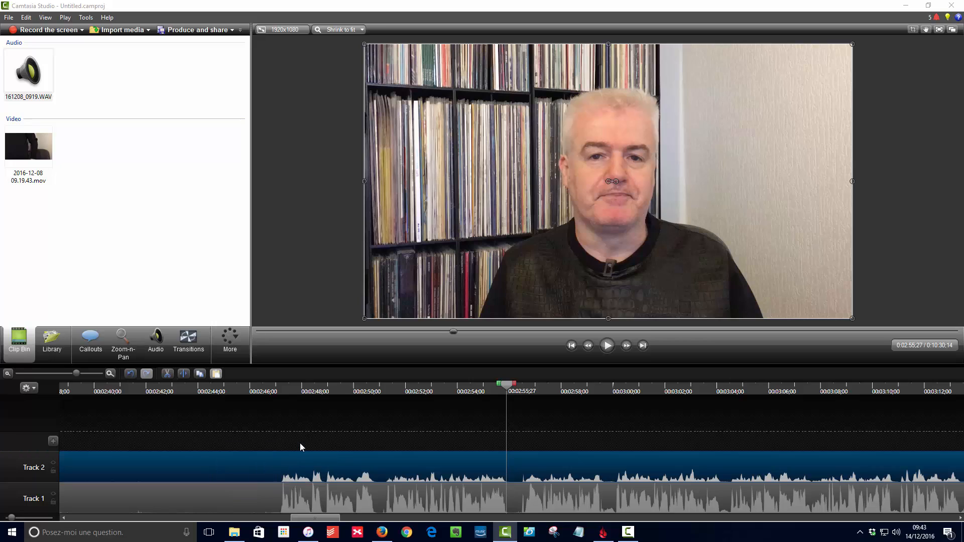
left_click(279, 384)
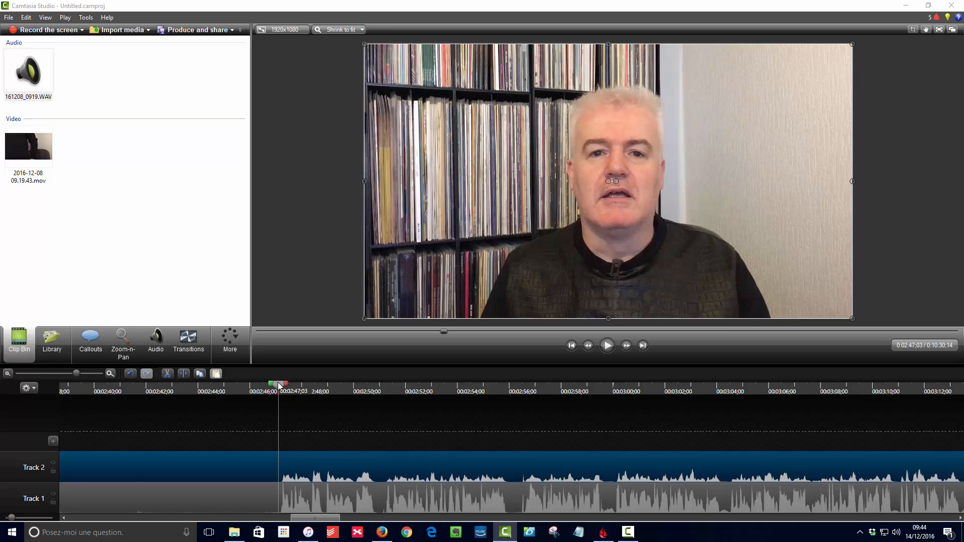
left_click(315, 500)
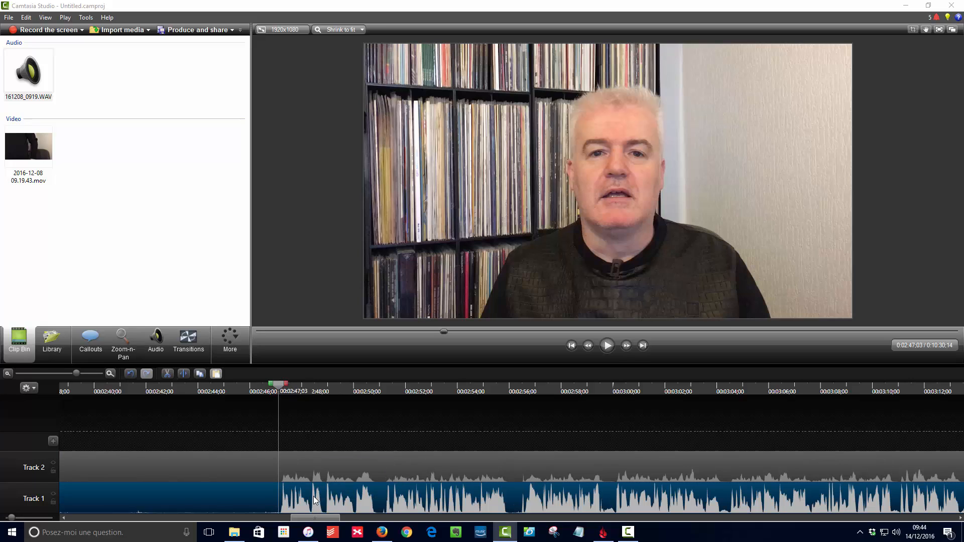
left_click(56, 494)
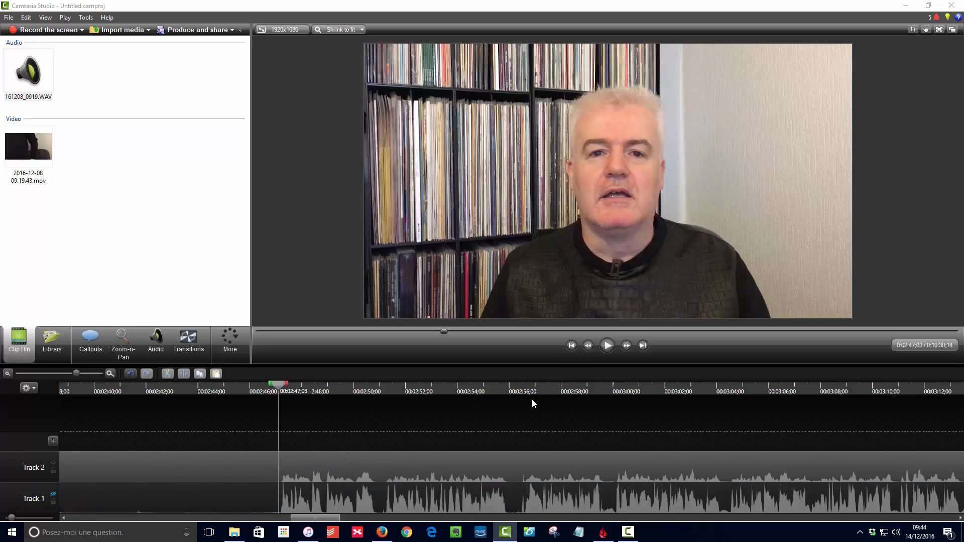
left_click(610, 350)
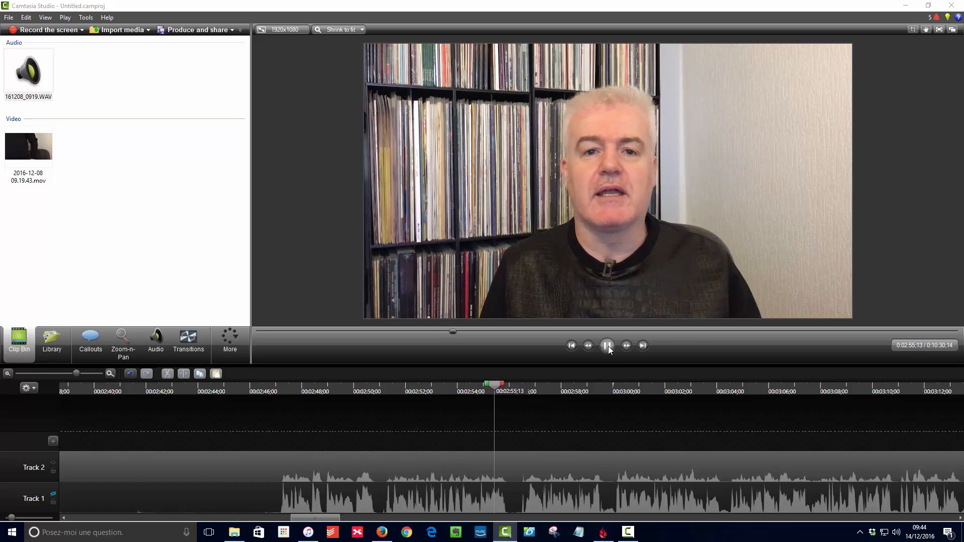
left_click(607, 346)
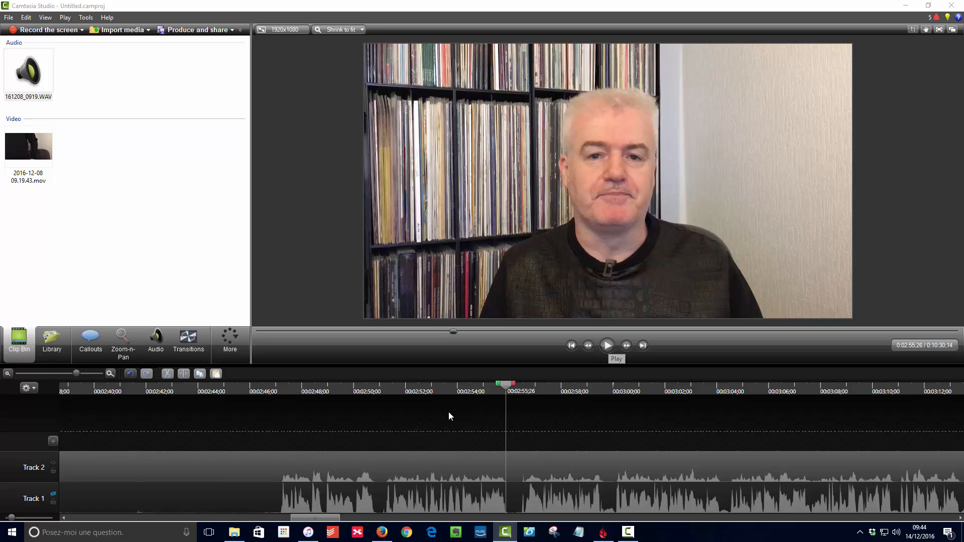
Separate the video and audio of the camera clip 2016-12-08 09.19.43.mov on Track 2
left_click(280, 463)
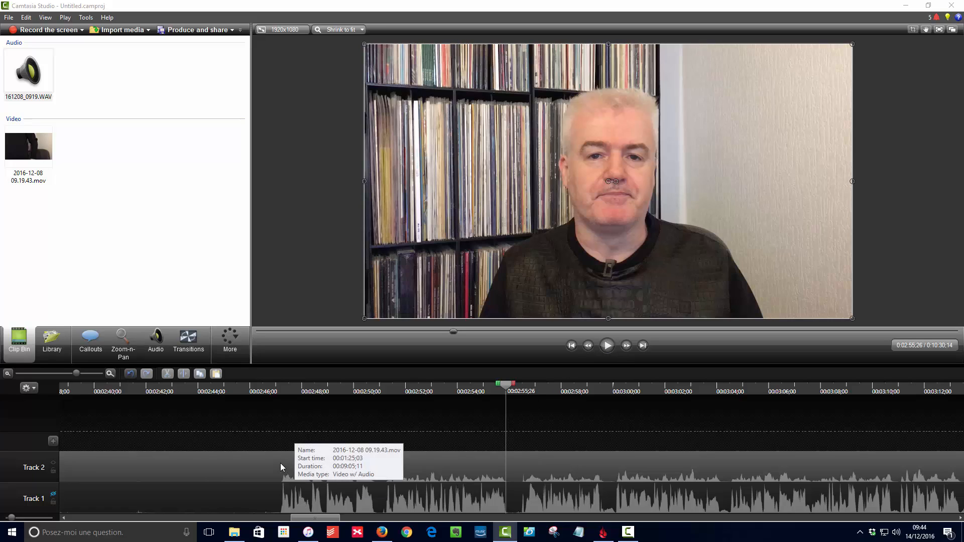
left_click(282, 392)
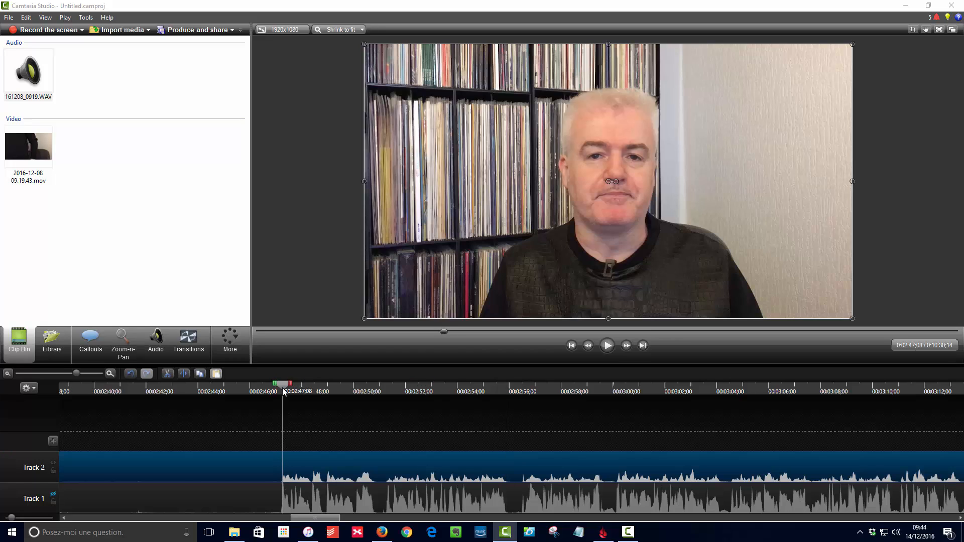
left_click(276, 391)
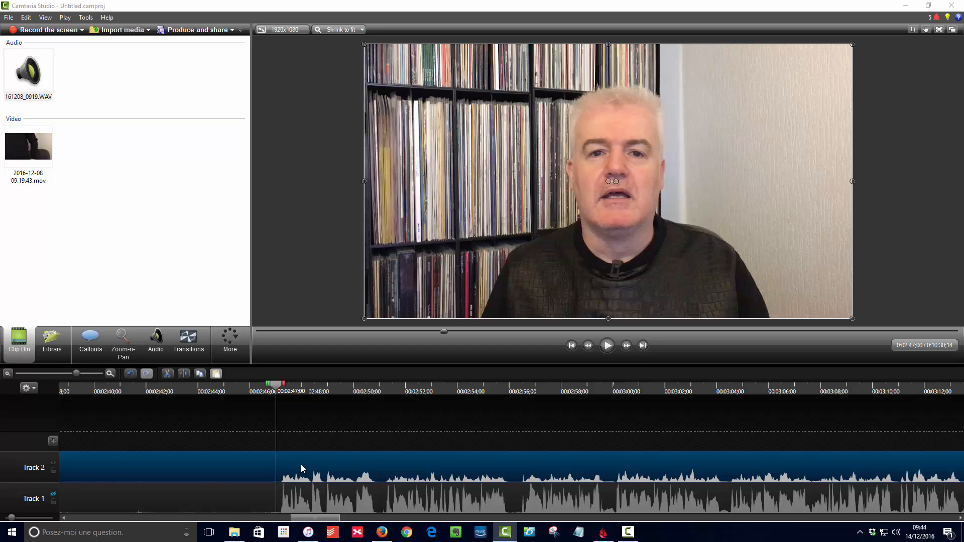
right_click(345, 459)
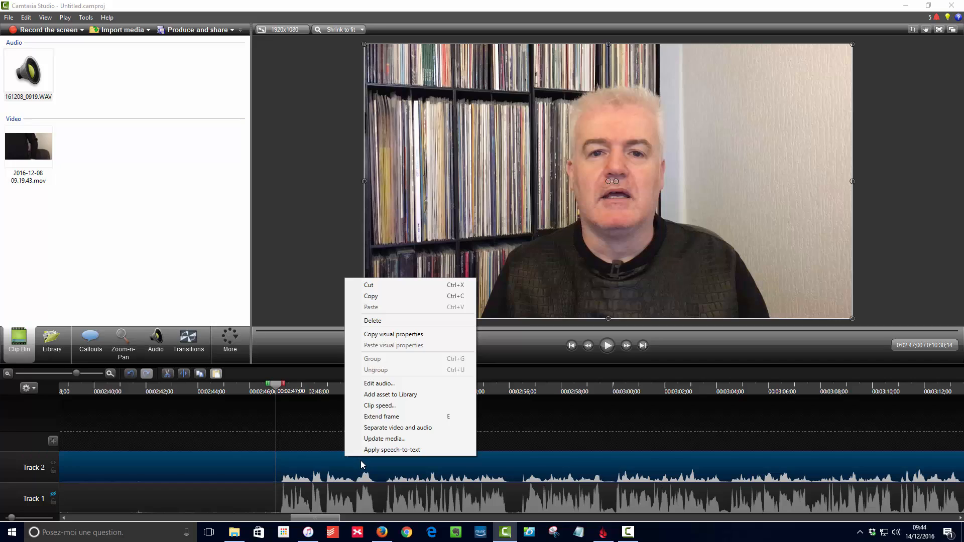
left_click(373, 427)
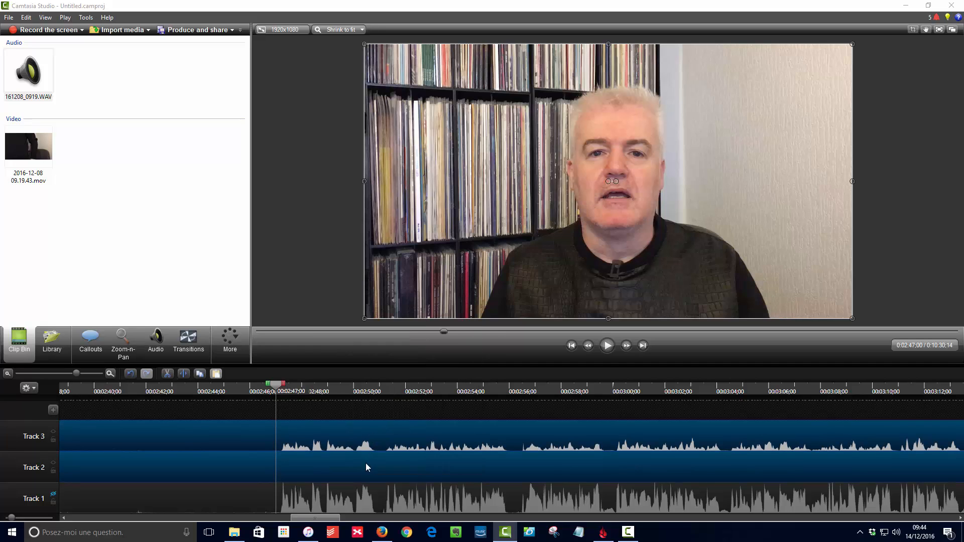
left_click(304, 433)
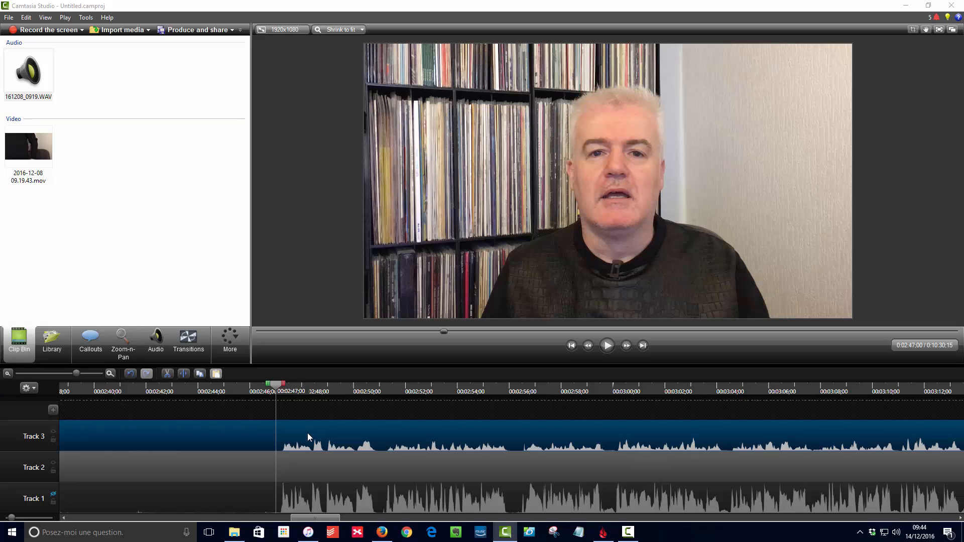
left_click(305, 469)
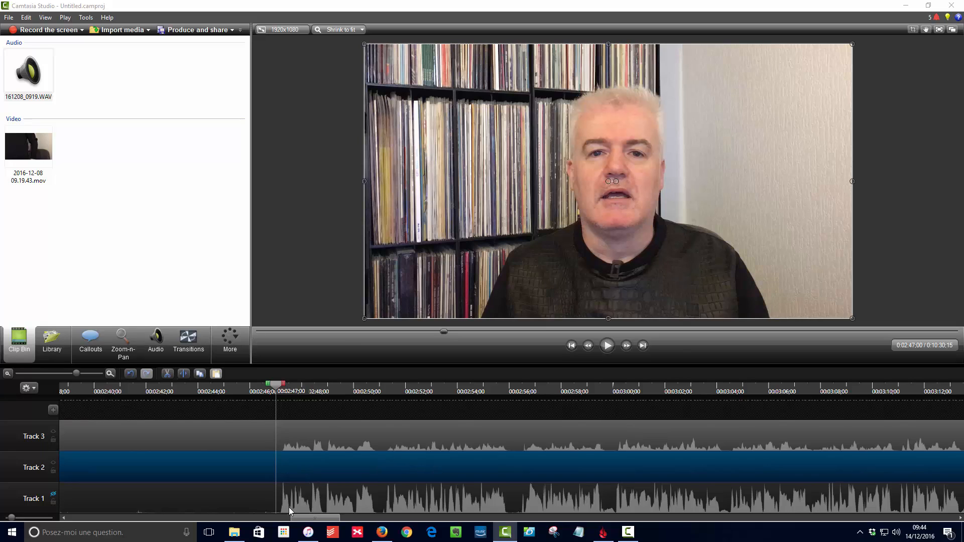
Play the timeline from 0:02:47;00 with Track 1 off to listen to the separated camera audio on Track 3
left_click(8, 373)
left_click(8, 373)
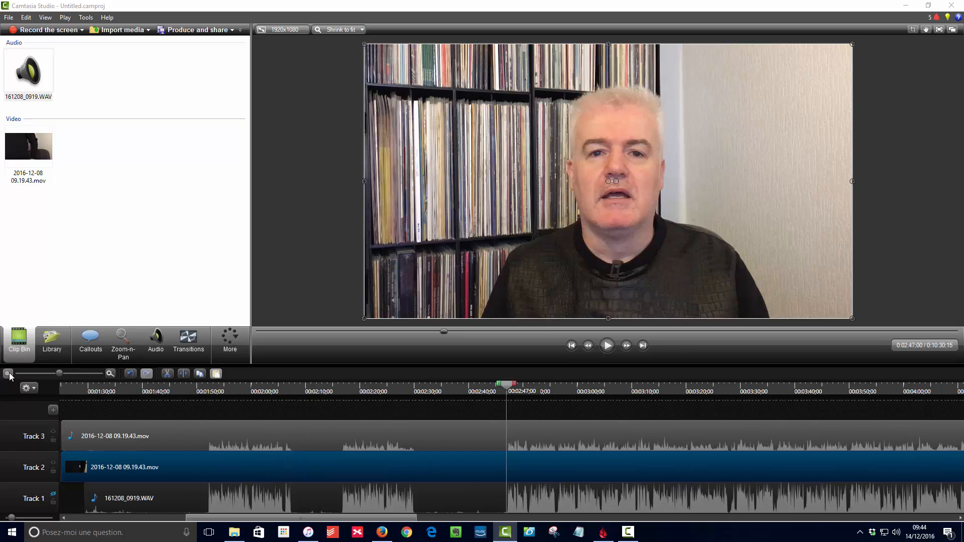
left_click(8, 373)
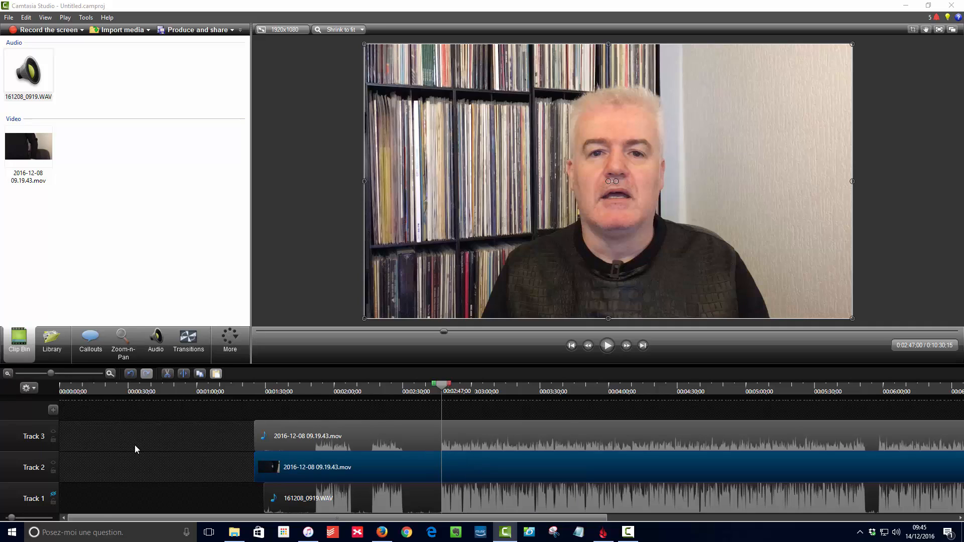
left_click(462, 432)
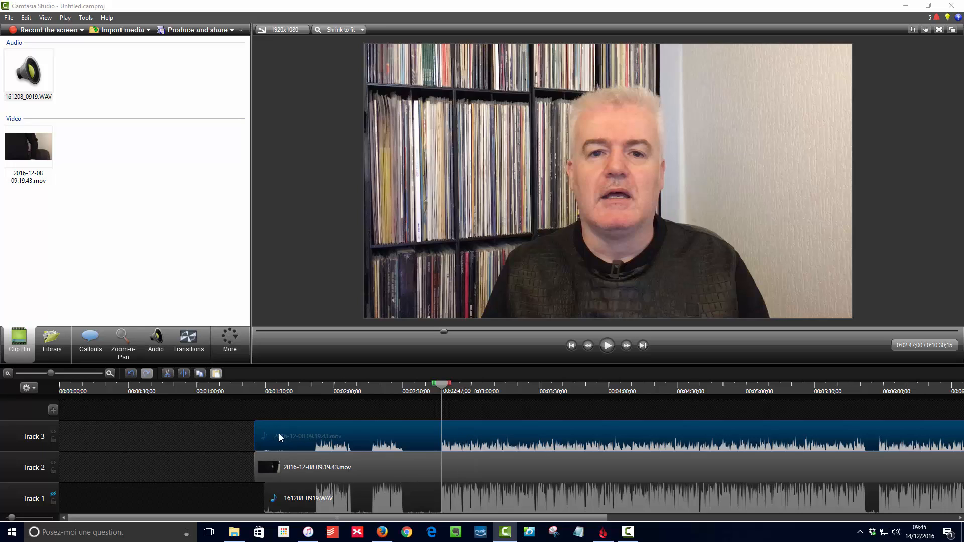
left_click(607, 346)
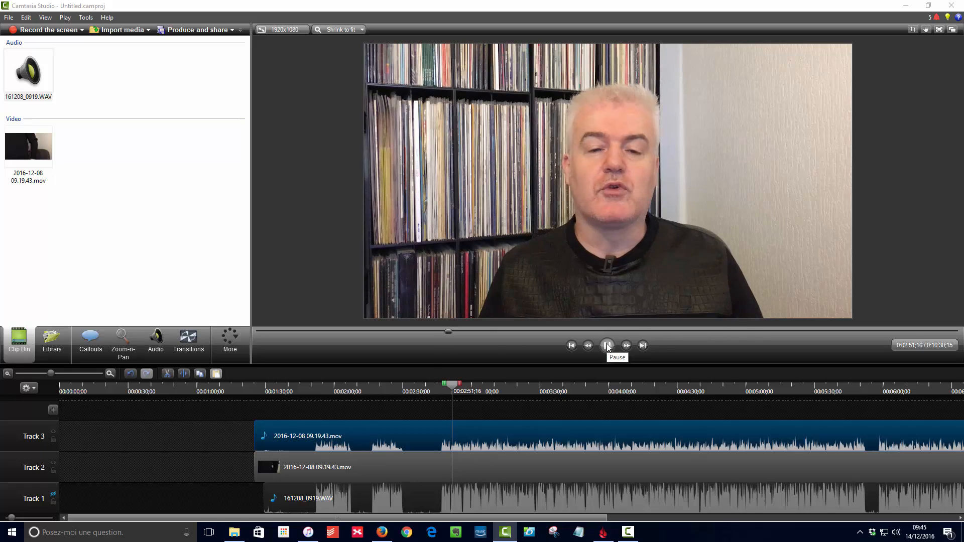
left_click(607, 346)
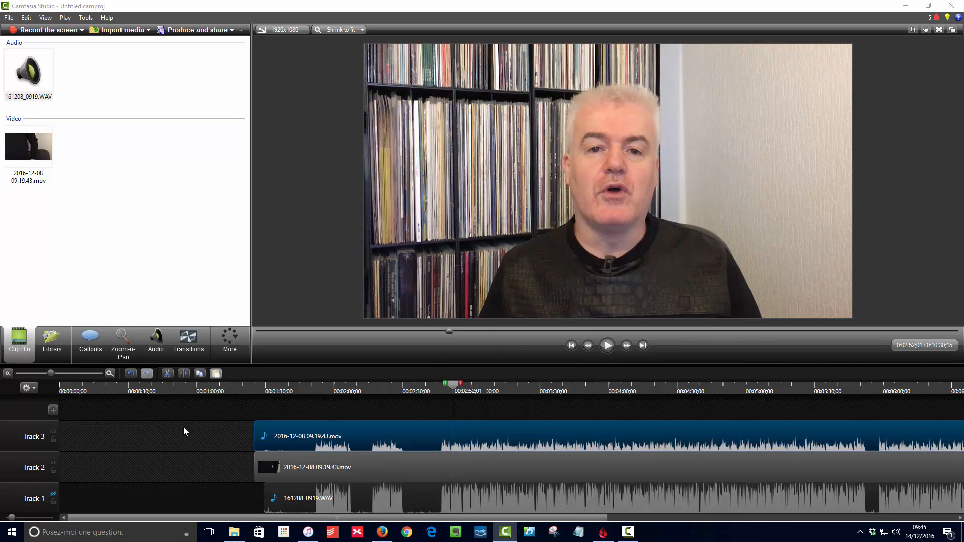
Turn off Track 3, turn Track 1 back on, and play to hear only the WAV audio
left_click(53, 433)
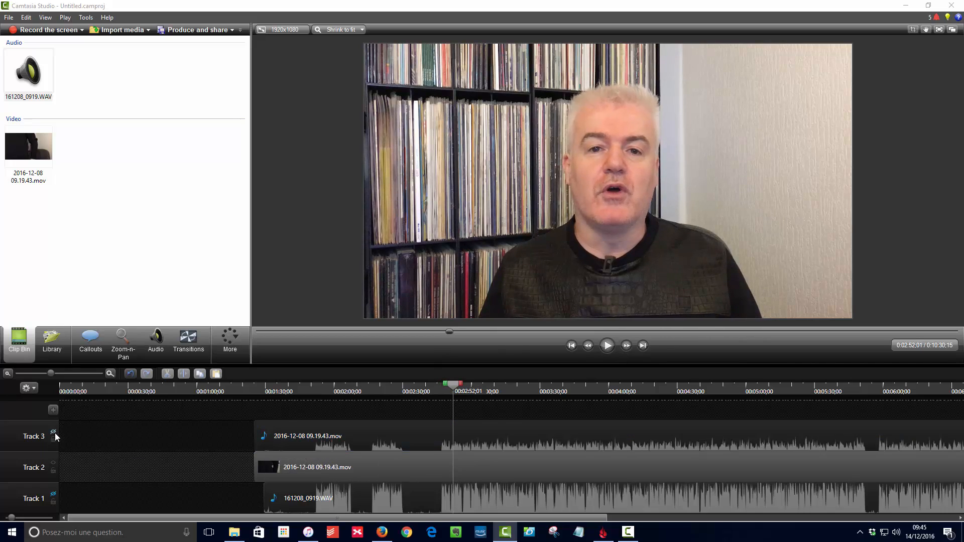
left_click(54, 494)
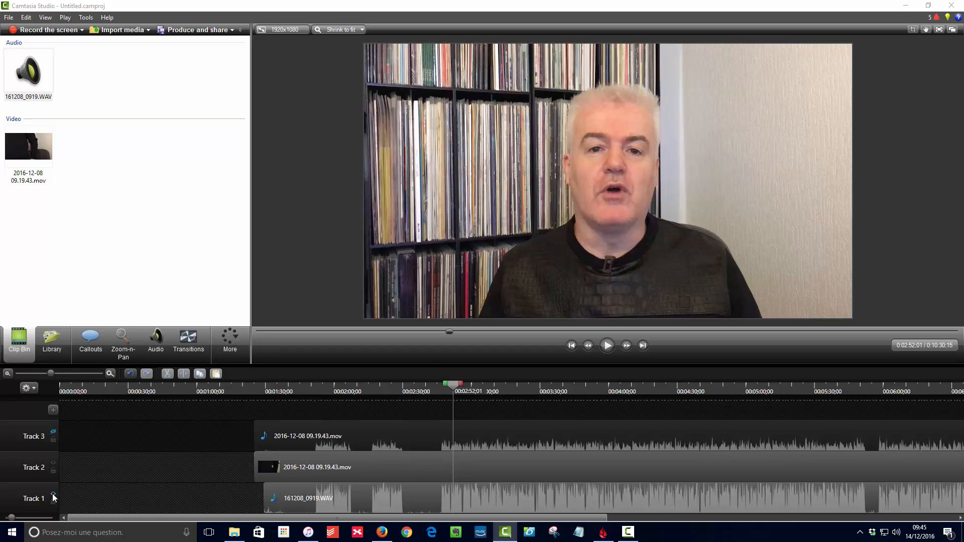
left_click(609, 345)
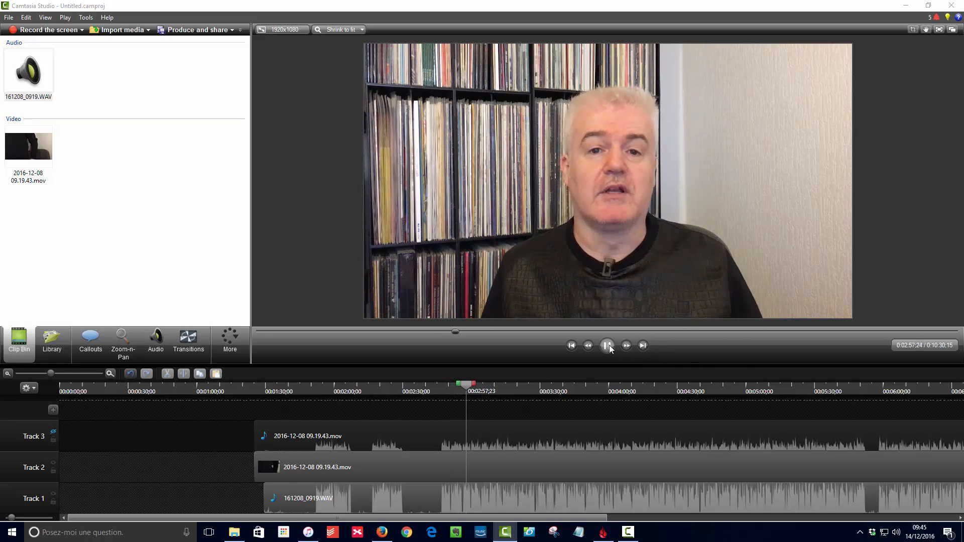
left_click(609, 345)
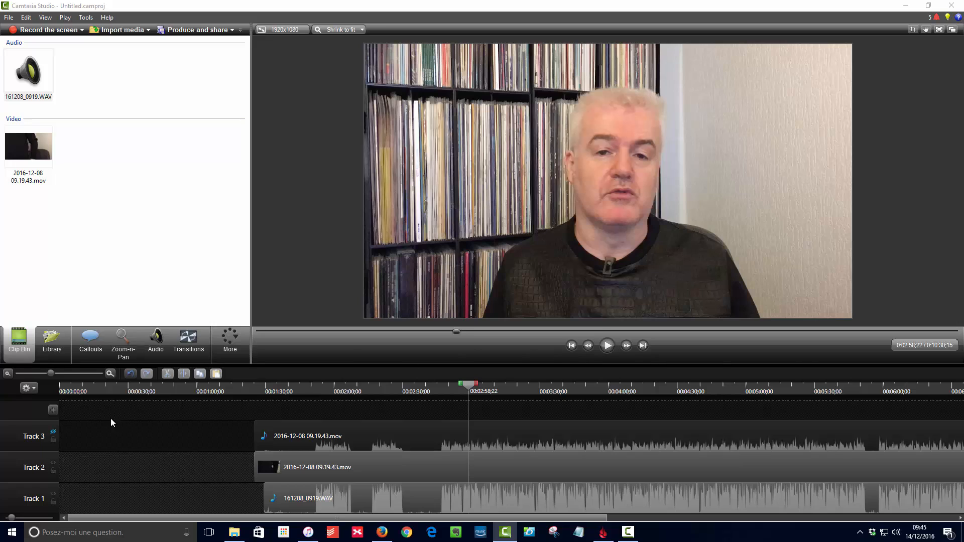
Turn Track 3 back on and play the camera audio together with the WAV audio
left_click(54, 433)
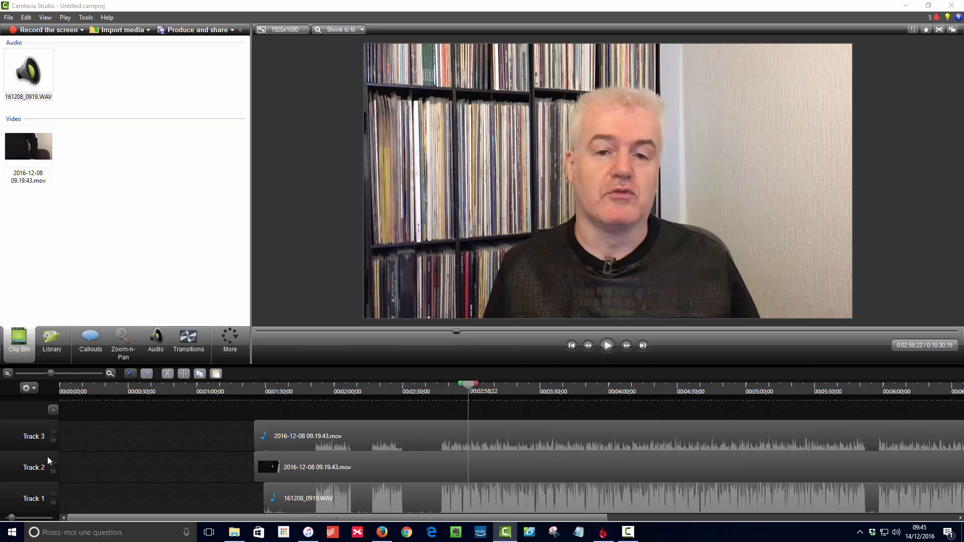
left_click(607, 346)
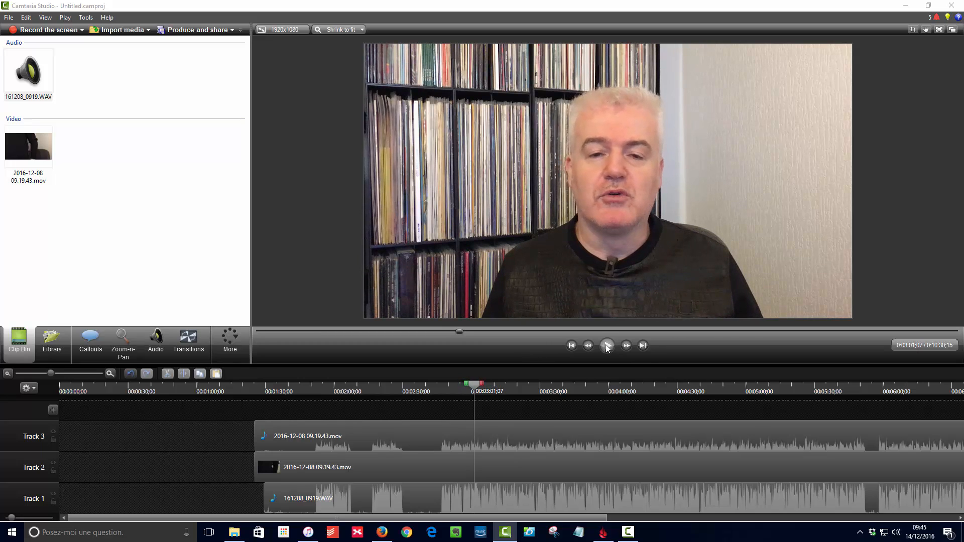
left_click(404, 431)
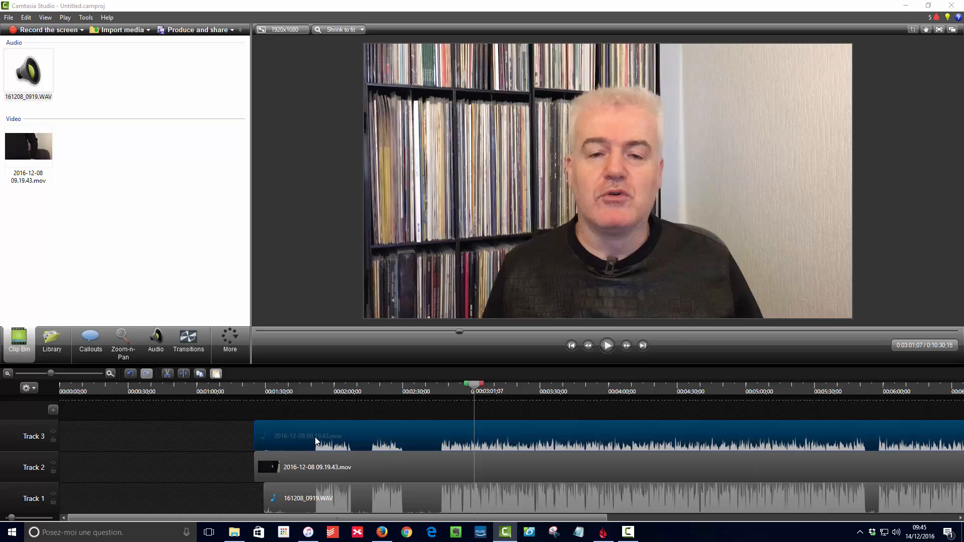
Delete the separated camera audio clip from Track 3 and play the video with only the WAV sound
left_click(54, 434)
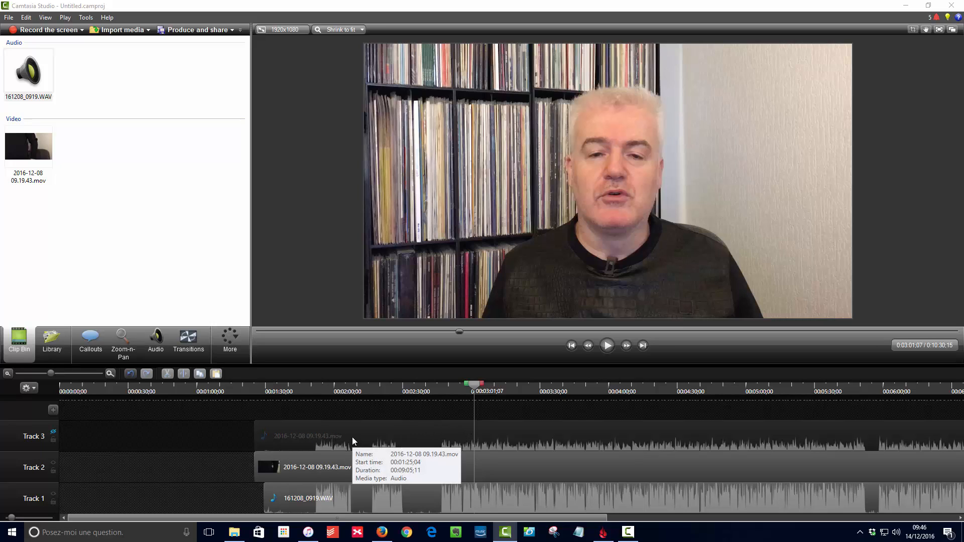
left_click(53, 432)
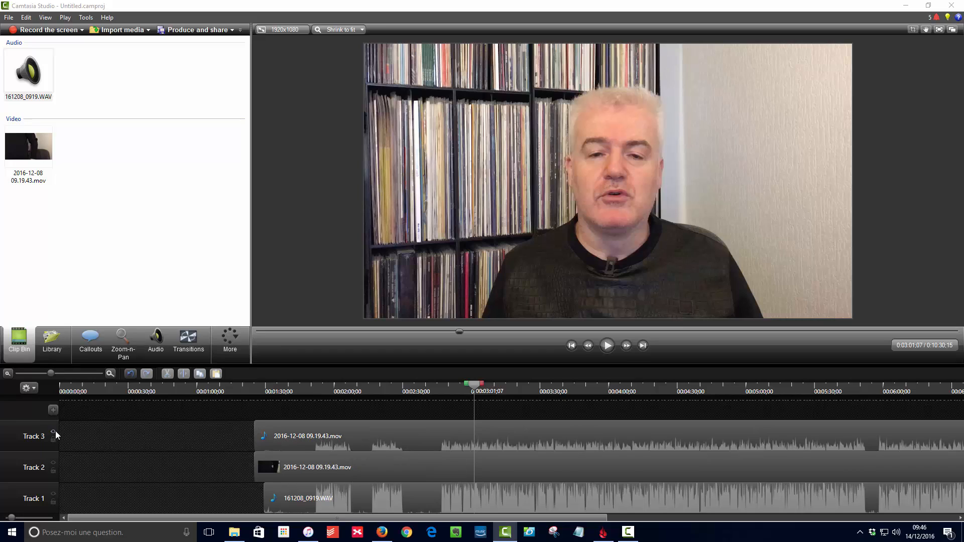
left_click(274, 432)
key("Delete")
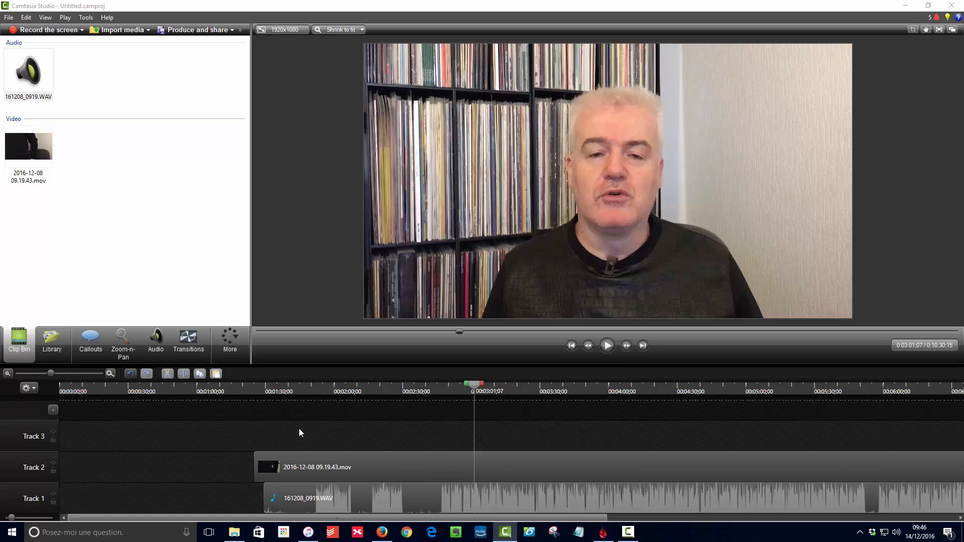
left_click(607, 345)
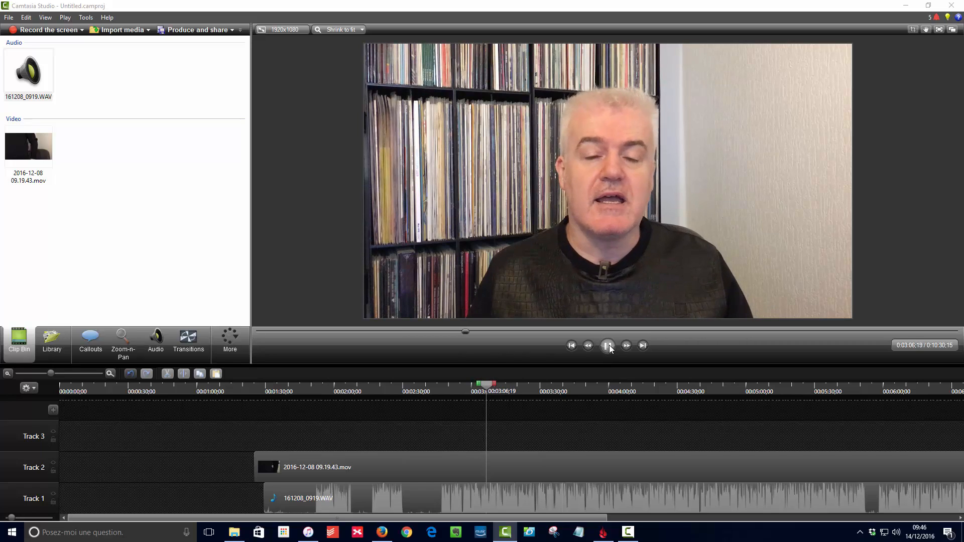
left_click(608, 344)
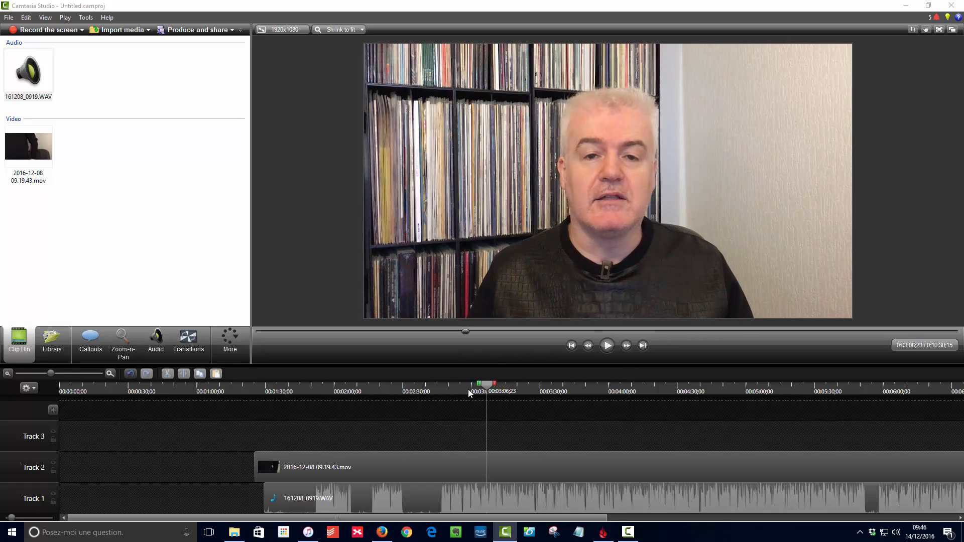
Position the playhead at 0:02:46;24, just before the main speech section, and select the video clip on Track 2
left_click(439, 388)
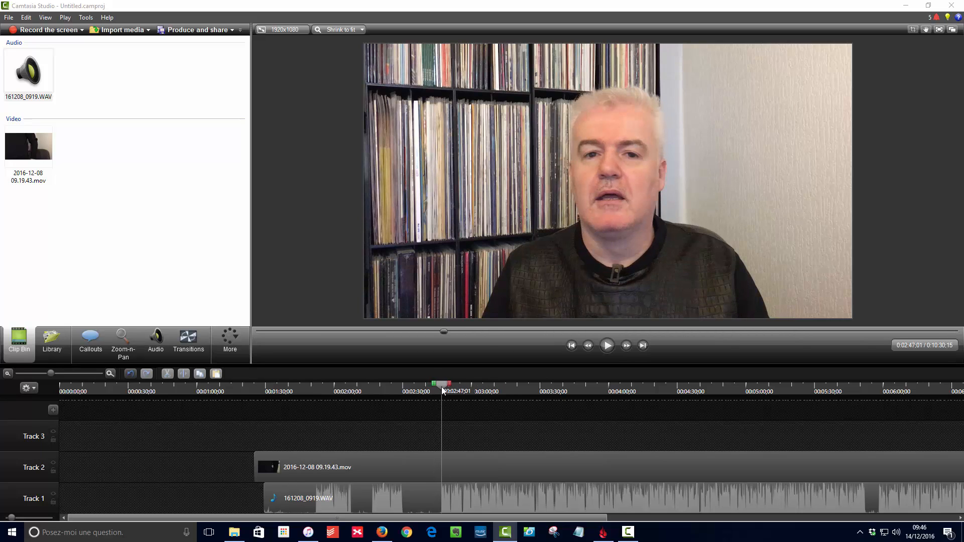
left_click_drag(442, 389, 441, 388)
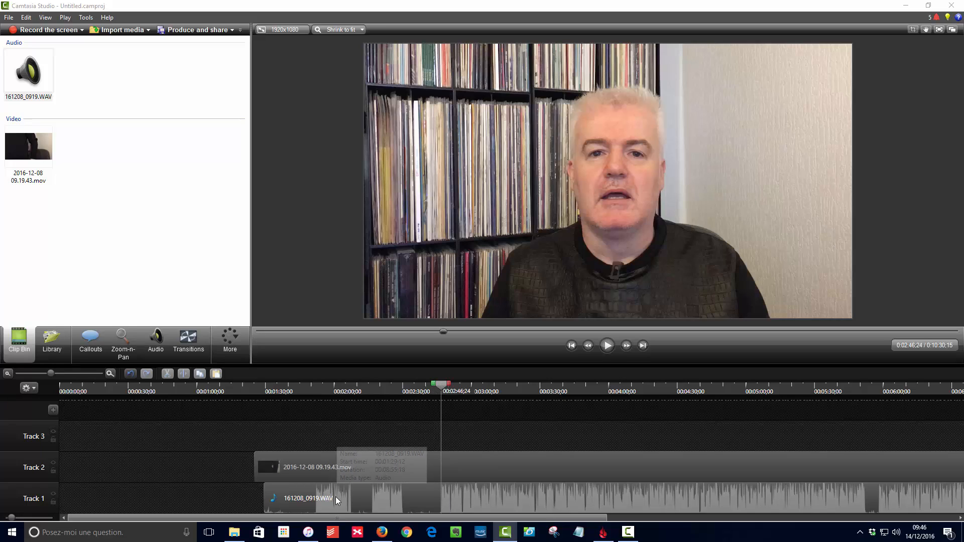
left_click(318, 465)
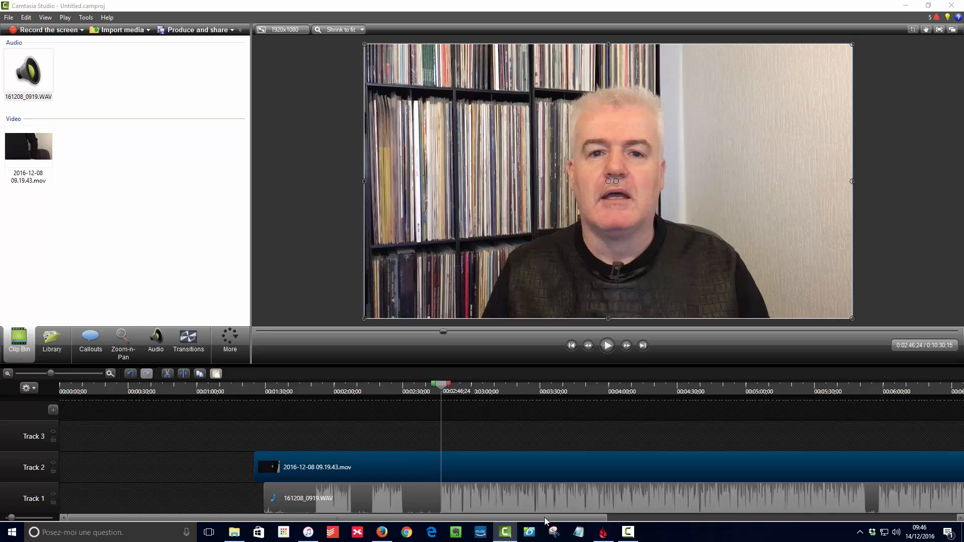
left_click_drag(544, 517, 594, 517)
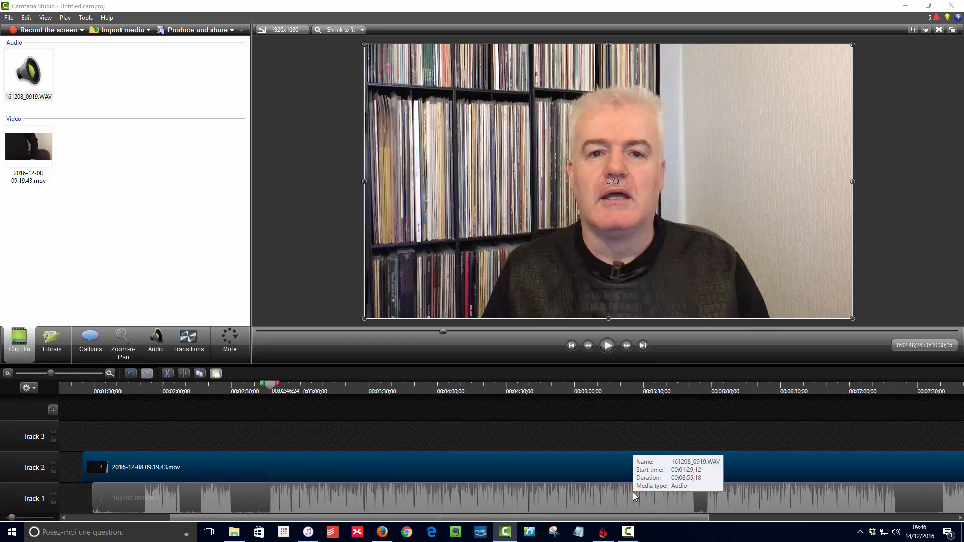